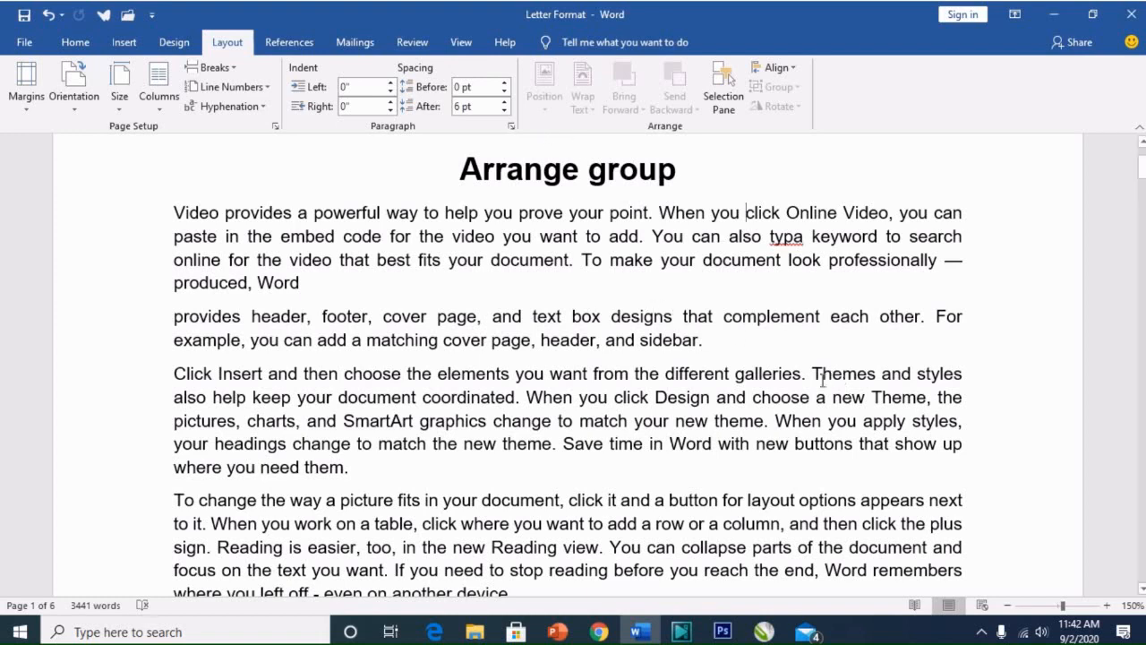
# Draw a heart shape about 1.91" high and 1.87" wide over the opening paragraphs under the "Arrange group" heading
pyautogui.click(119, 46)
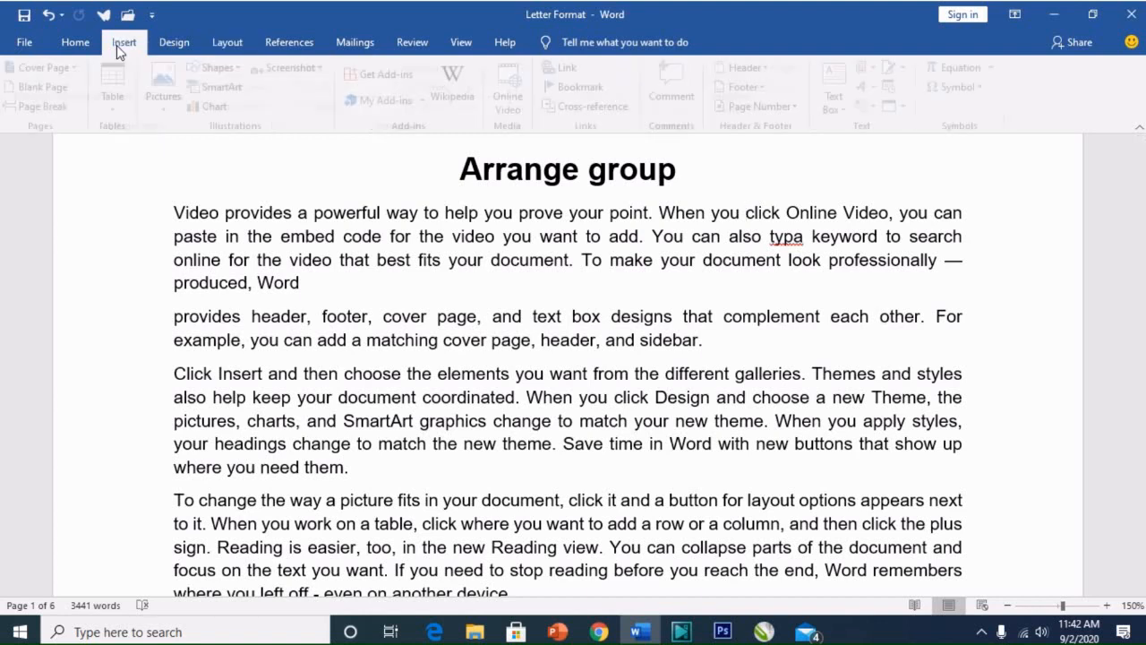
pyautogui.click(224, 68)
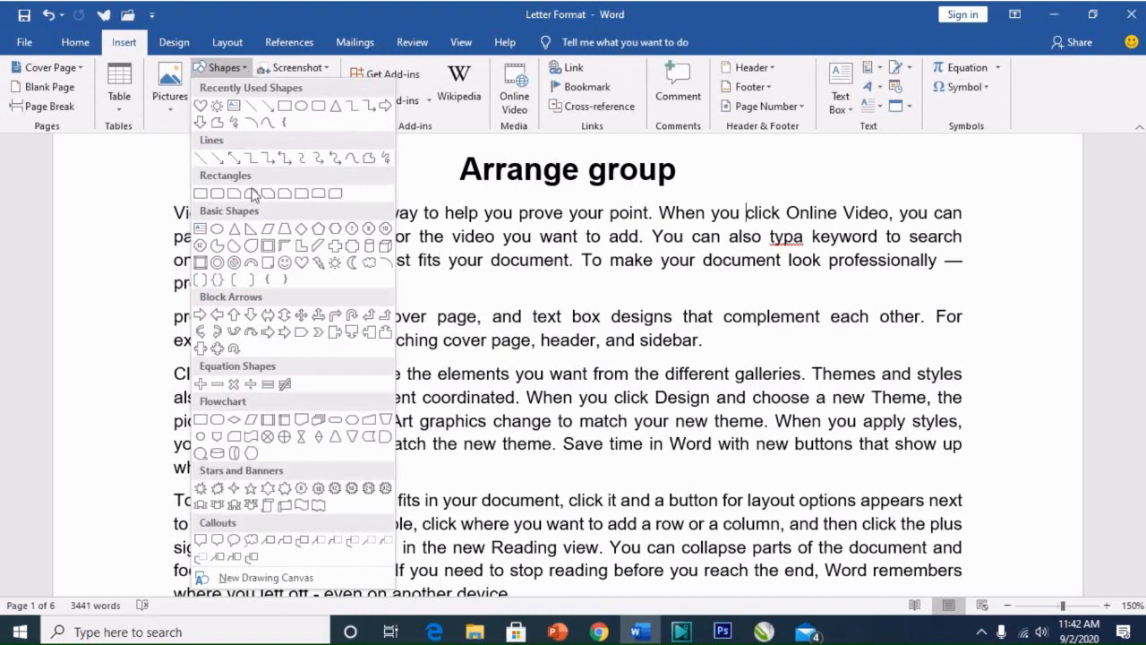
pyautogui.click(302, 262)
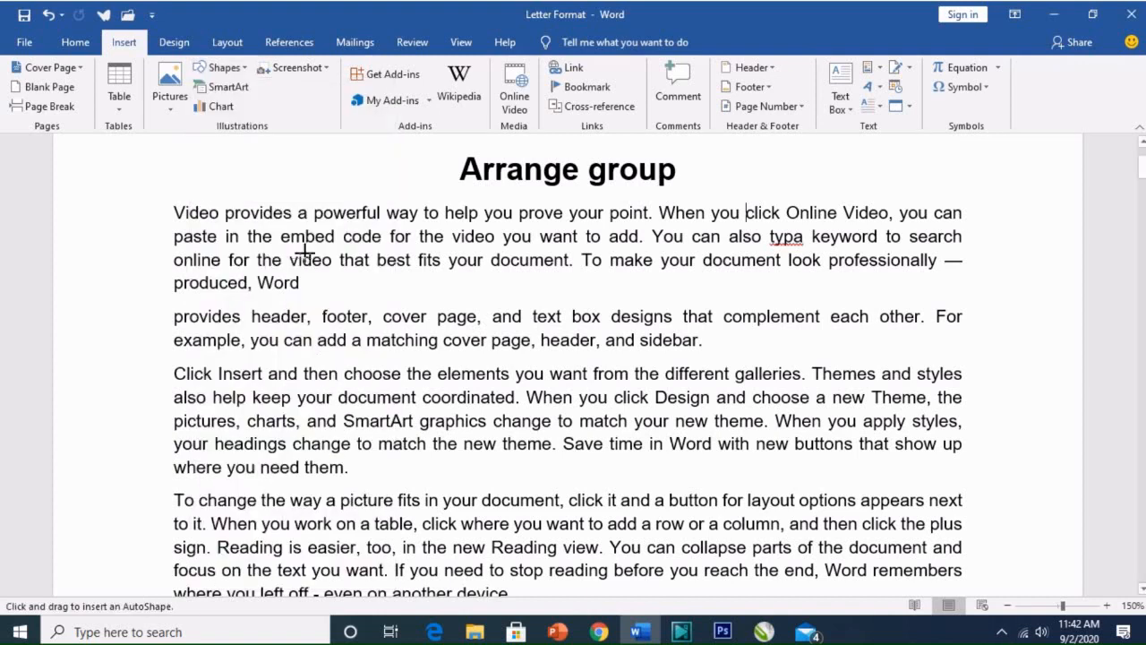
pyautogui.moveTo(296, 167)
pyautogui.mouseDown()
pyautogui.moveTo(310, 201)
pyautogui.moveTo(518, 399)
pyautogui.mouseUp()
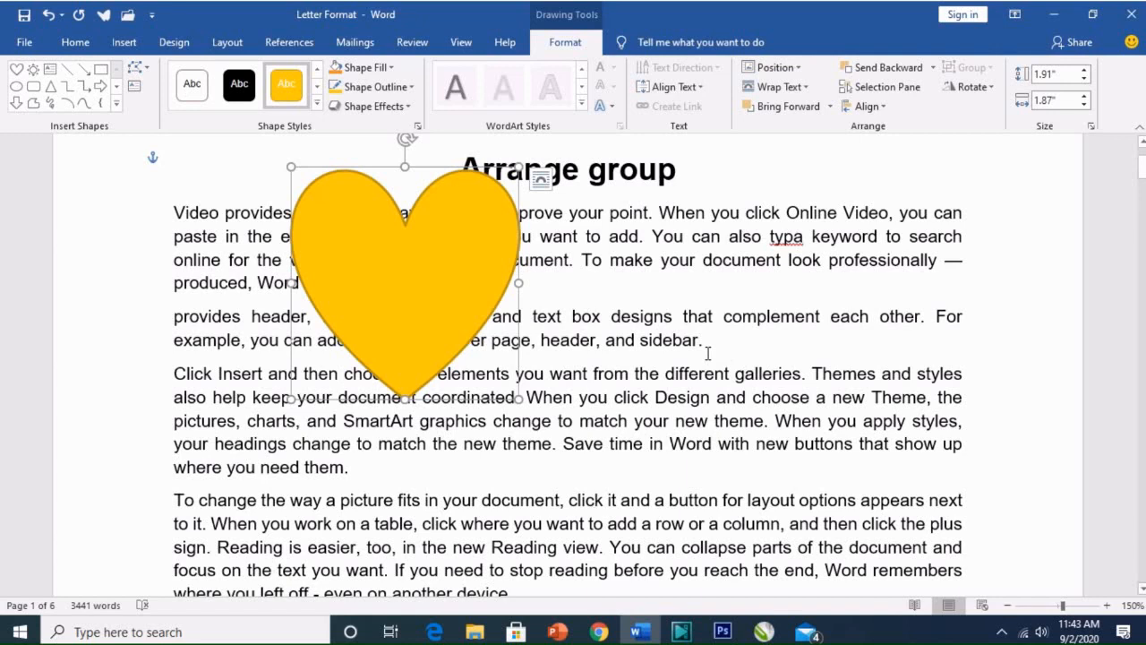
# Position the heart at the middle left of the page with square text wrapping
pyautogui.click(224, 43)
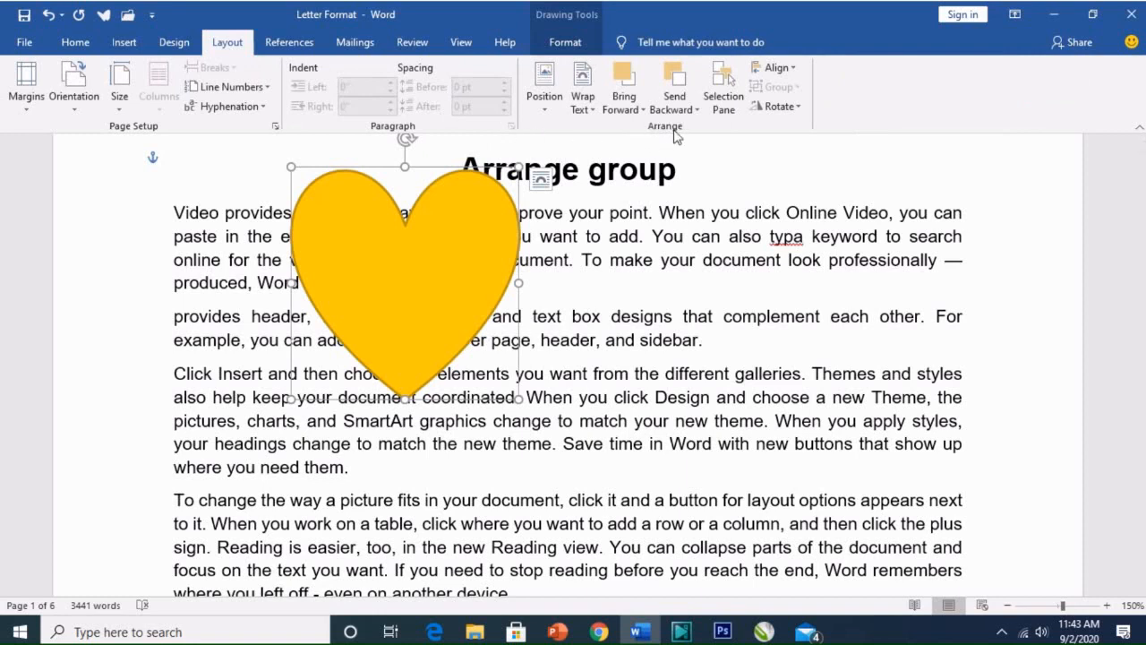
pyautogui.click(546, 112)
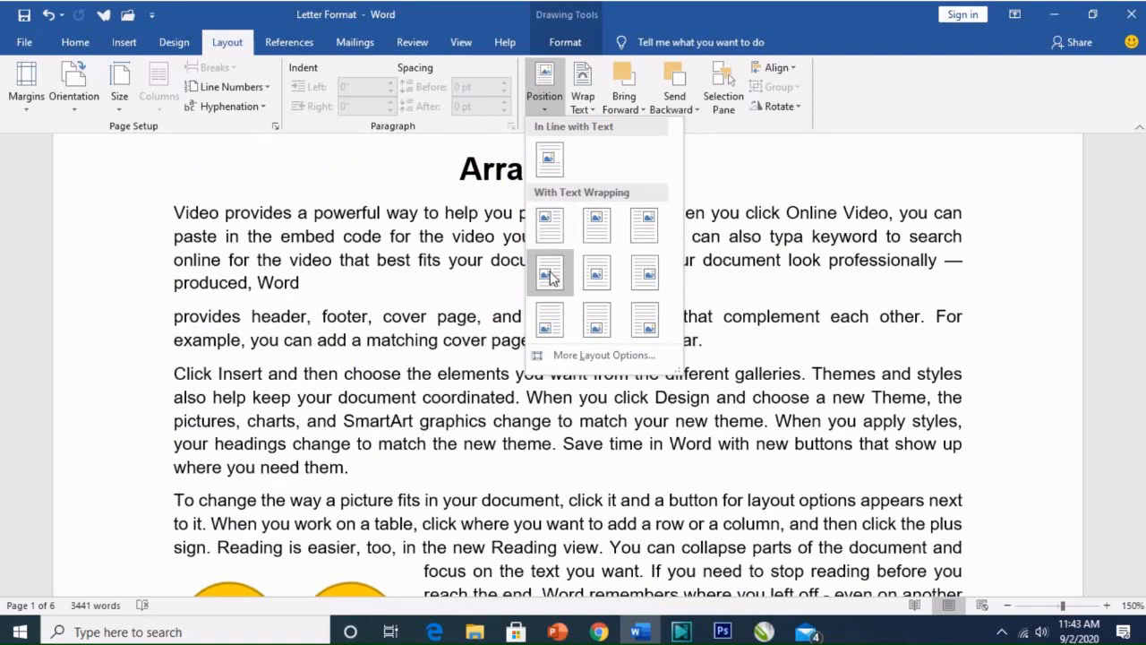
pyautogui.click(550, 271)
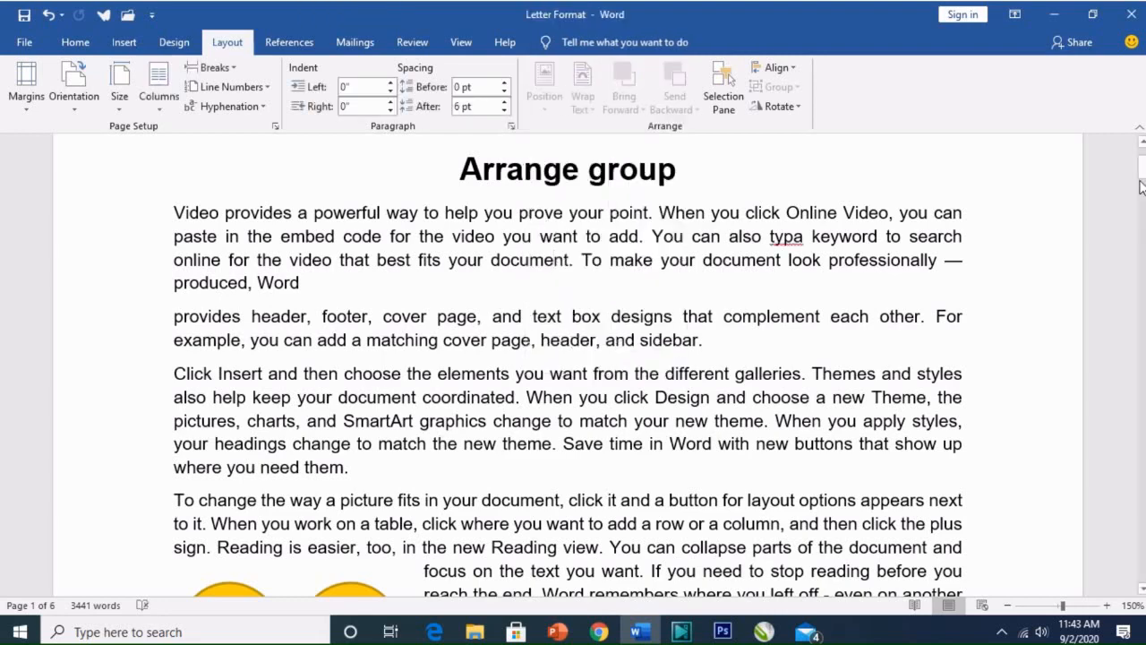
pyautogui.moveTo(1141, 169)
pyautogui.mouseDown()
pyautogui.moveTo(1141, 201)
pyautogui.moveTo(1142, 179)
pyautogui.mouseUp()
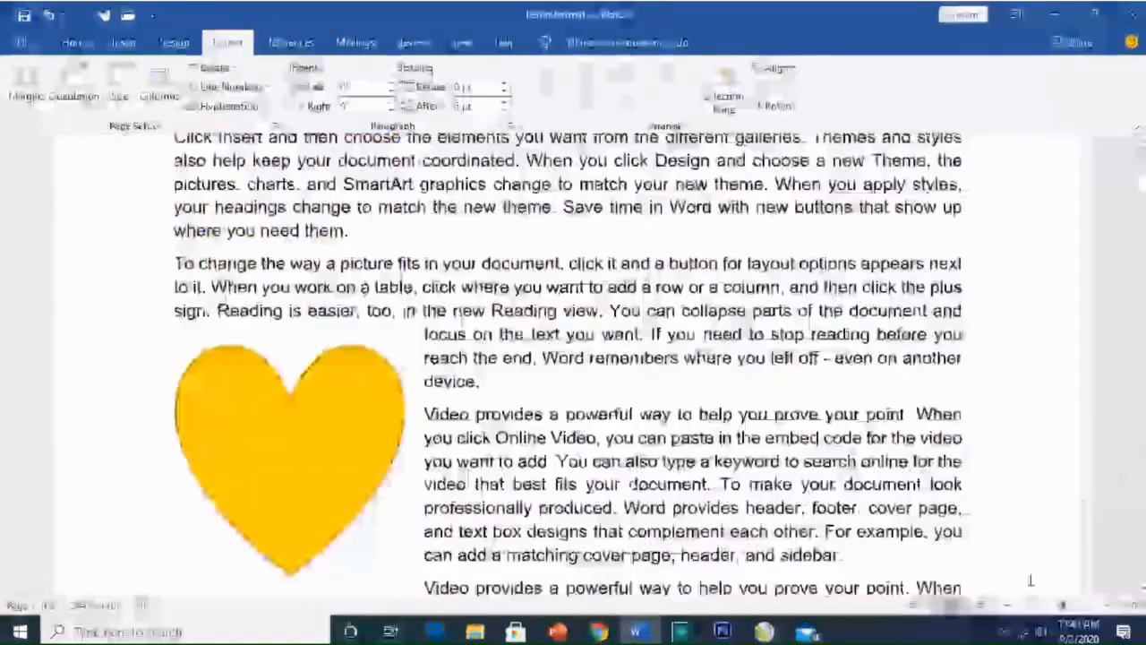
pyautogui.click(1006, 606)
pyautogui.click(1007, 607)
pyautogui.click(1006, 606)
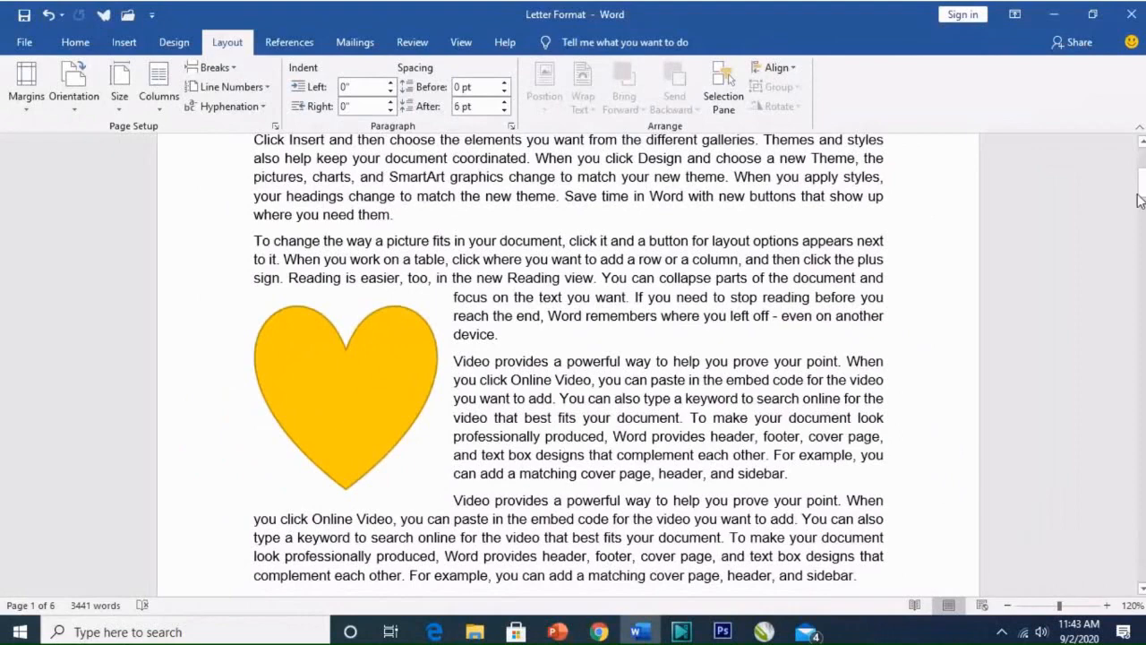
pyautogui.moveTo(1141, 188)
pyautogui.mouseDown()
pyautogui.moveTo(1141, 178)
pyautogui.moveTo(1142, 192)
pyautogui.mouseUp()
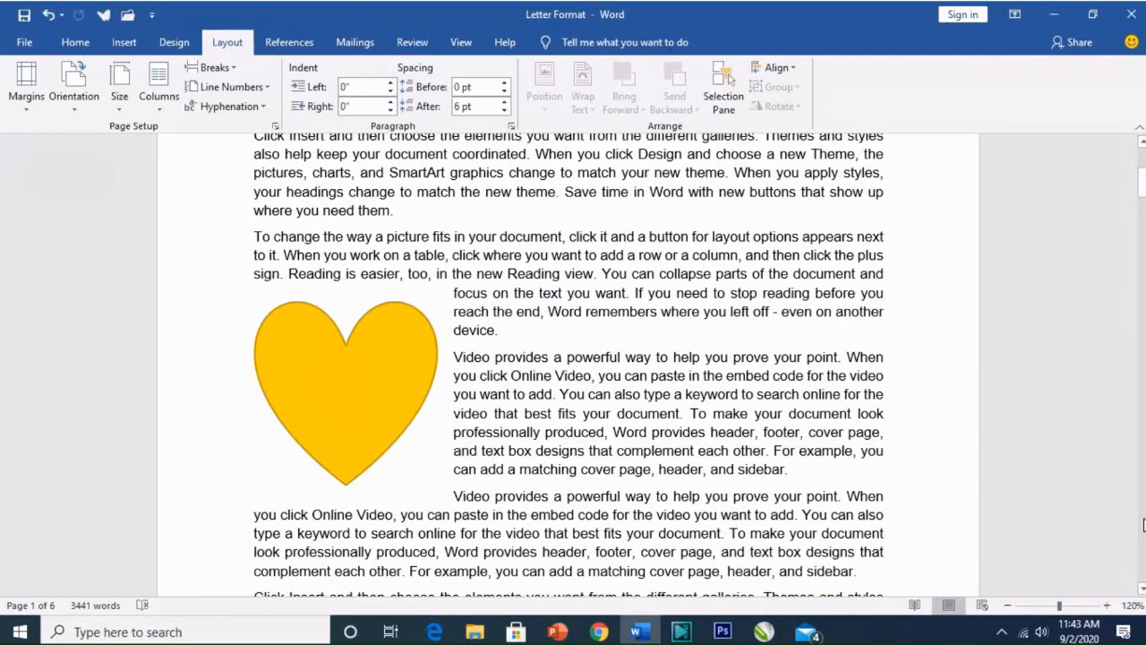
# Position the heart at the top right of the page with square text wrapping
pyautogui.click(320, 367)
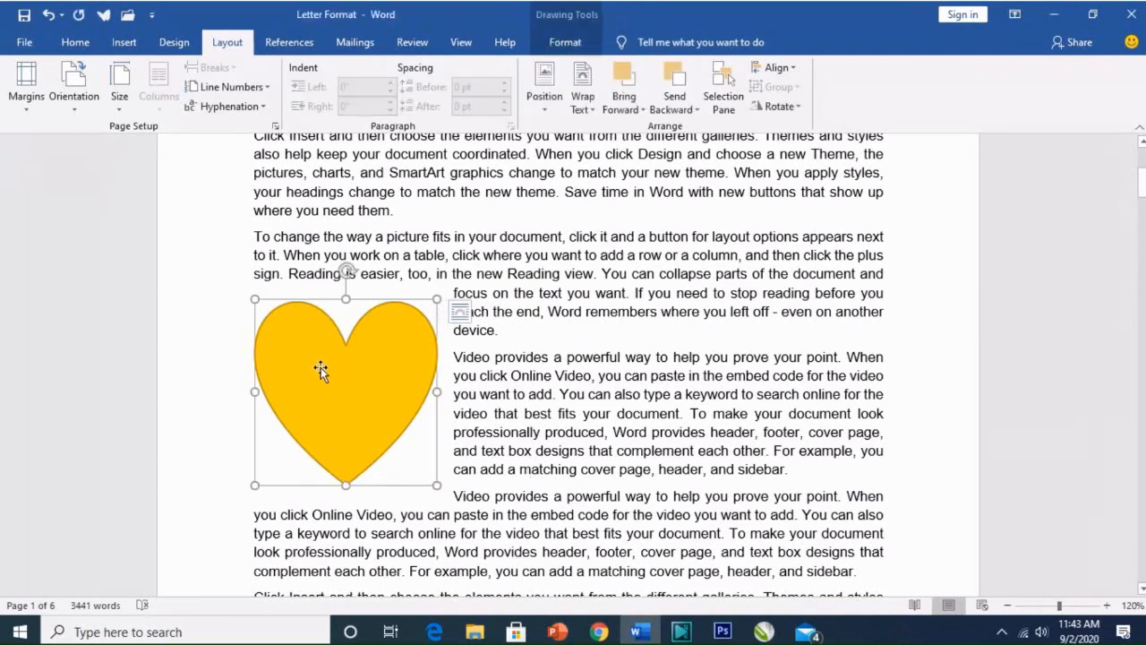
pyautogui.click(547, 109)
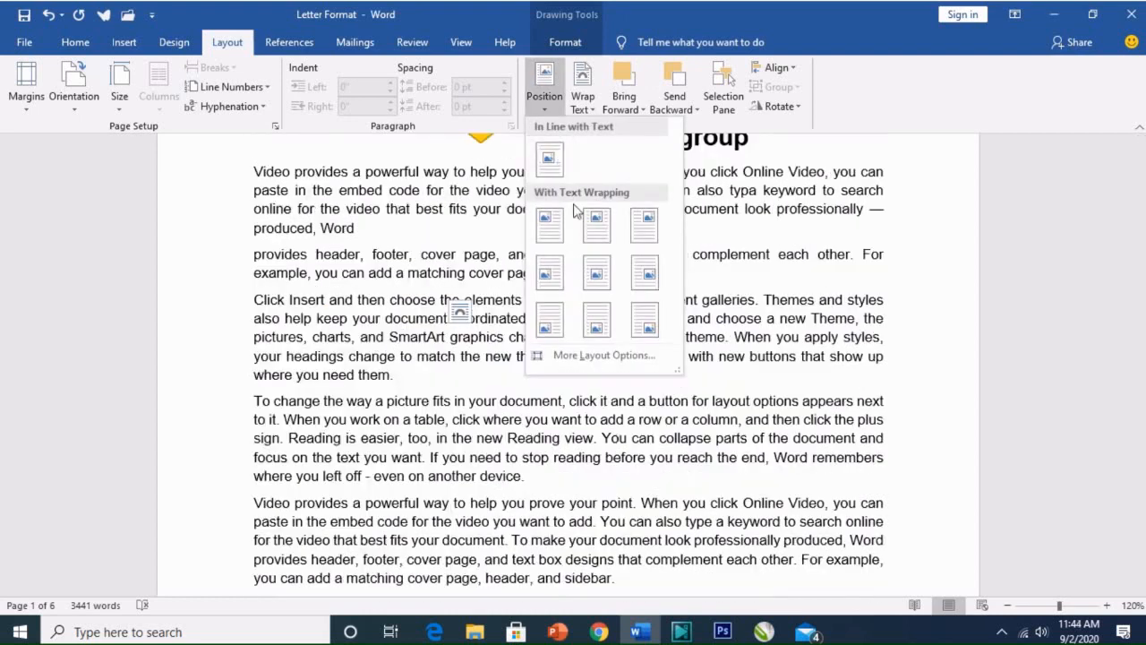
pyautogui.click(650, 240)
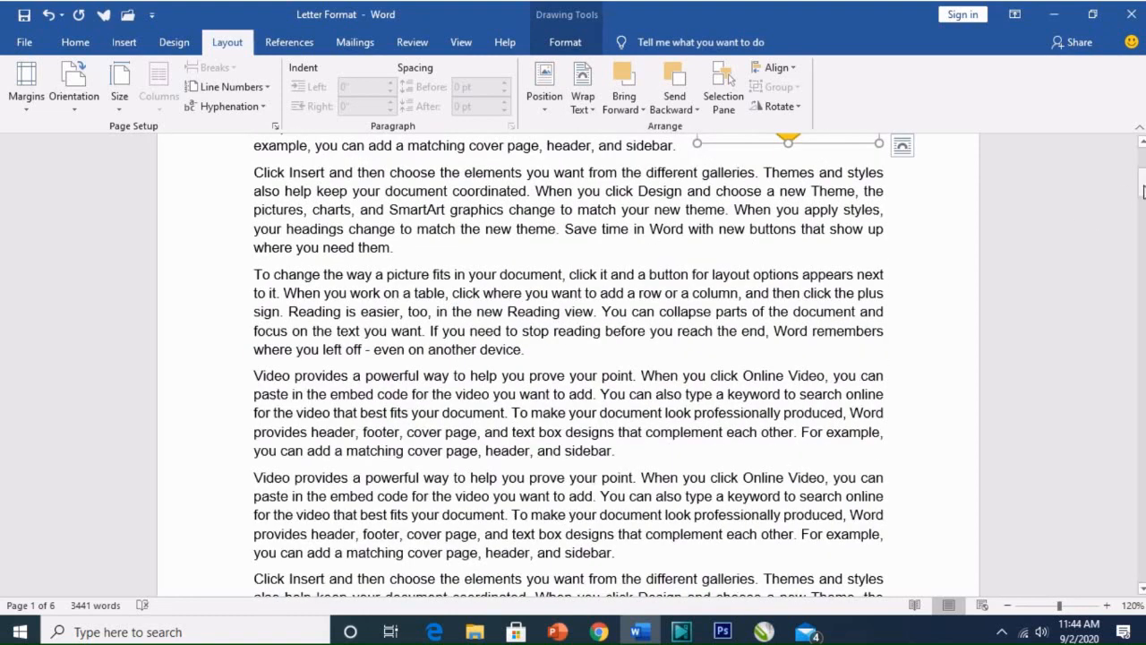
pyautogui.moveTo(1143, 190); pyautogui.dragTo(1143, 162)
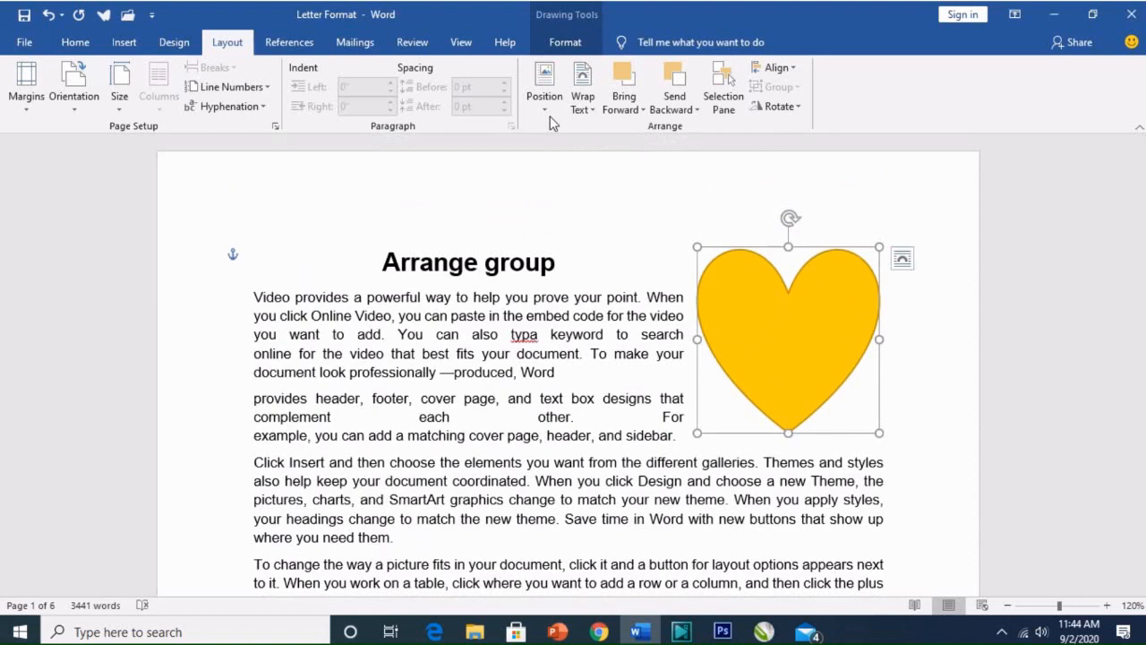
pyautogui.click(1106, 605)
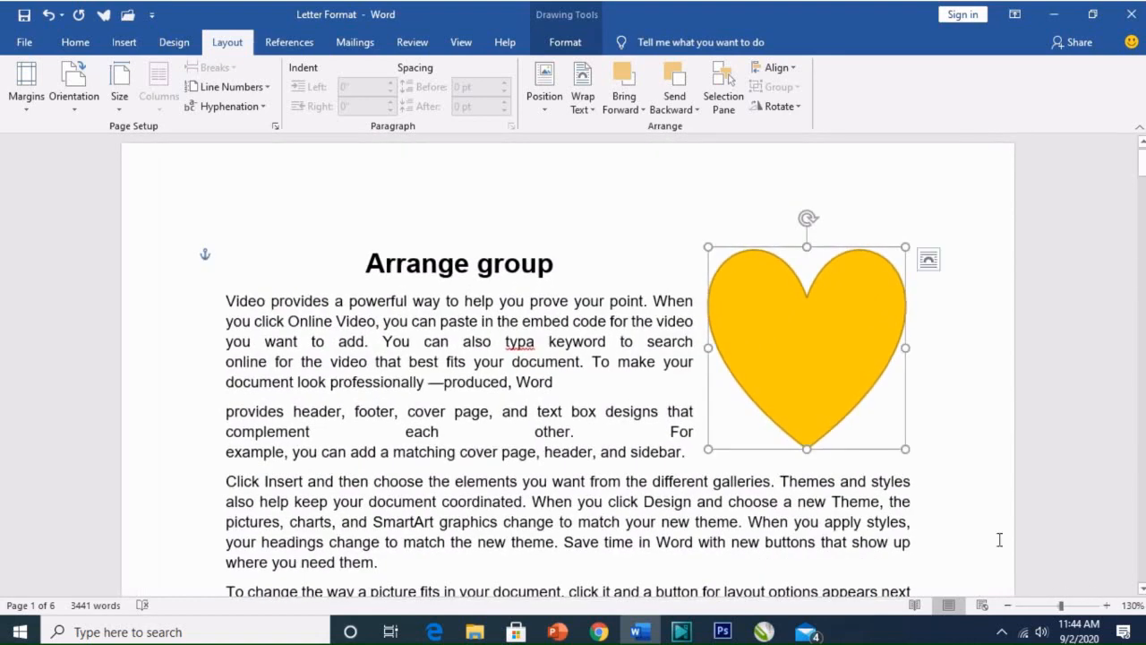
# Examine the preset positions and the detailed position settings in the heart's layout options, leaving them unchanged
pyautogui.hotkey('alt', 'p')
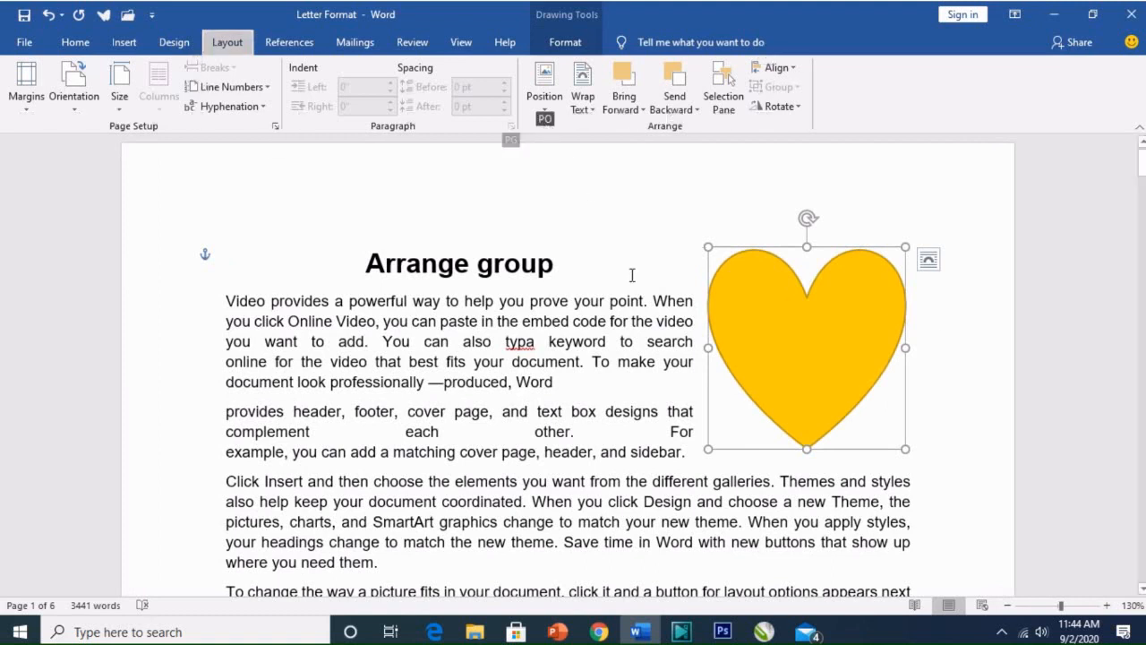
pyautogui.press('p')
pyautogui.press('o')
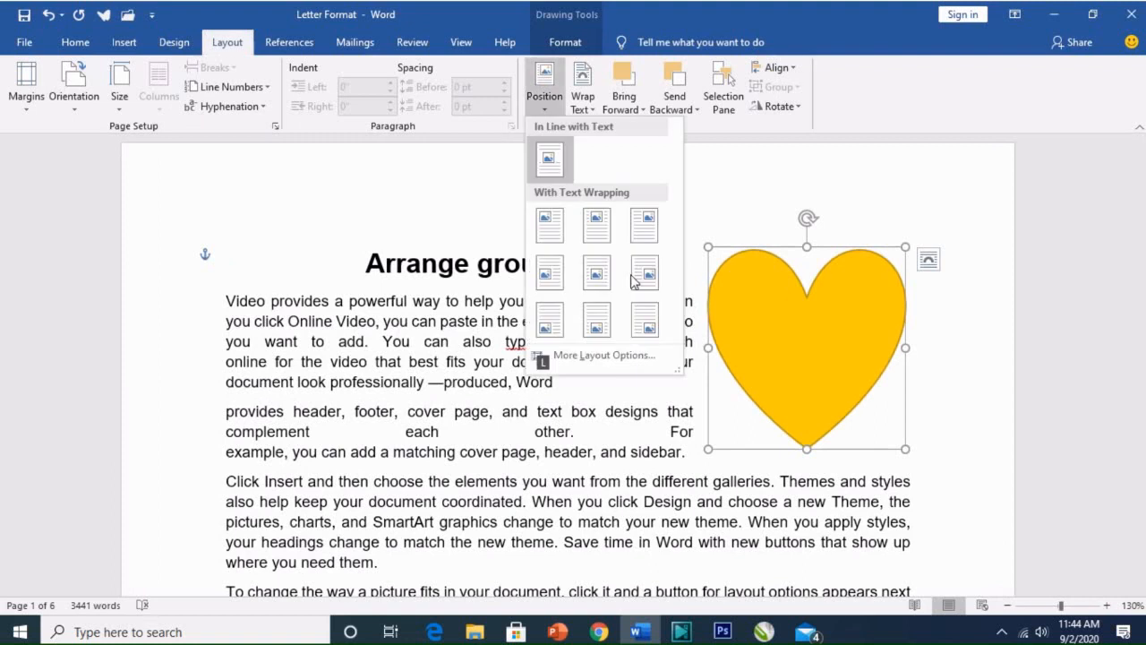
pyautogui.press('Down')
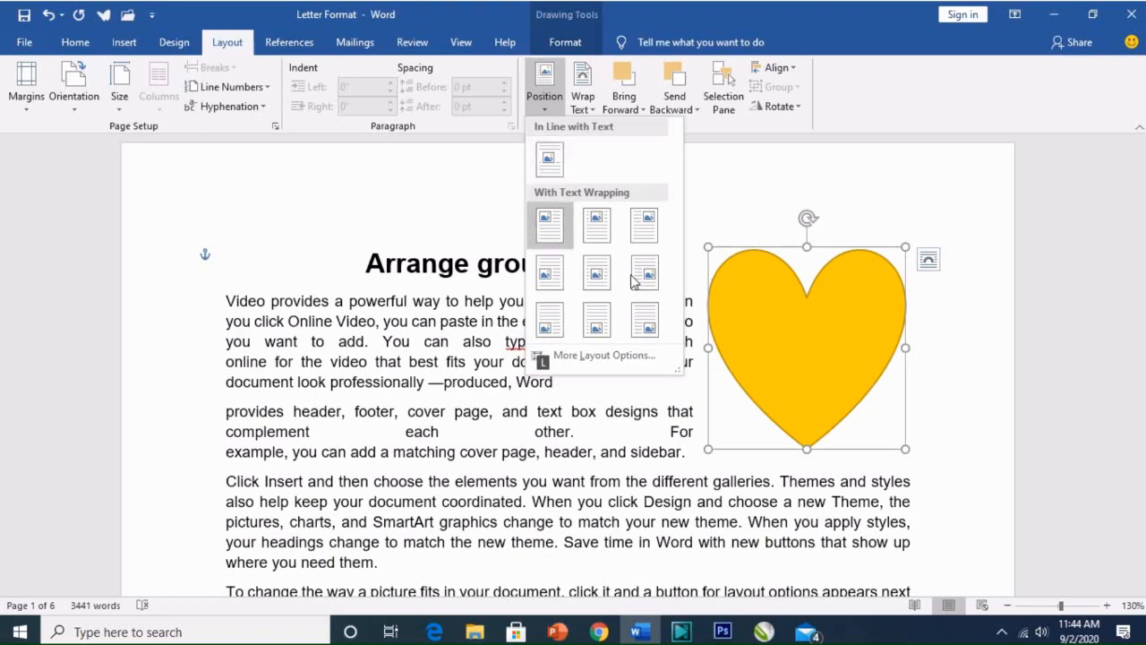
pyautogui.press('Down')
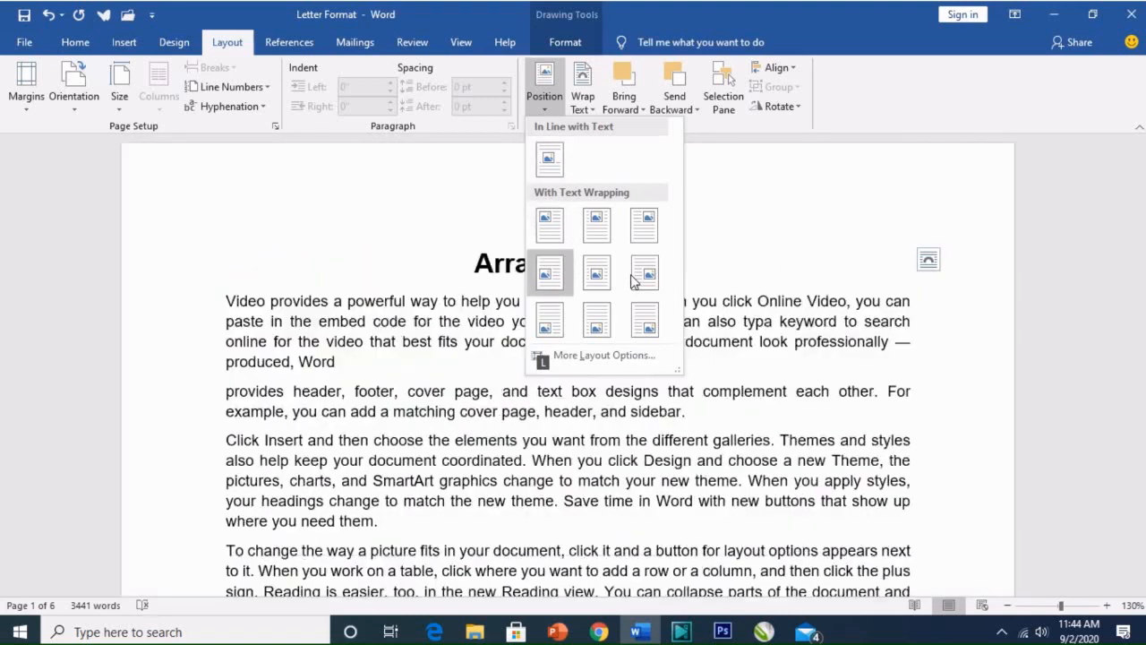
pyautogui.press('l')
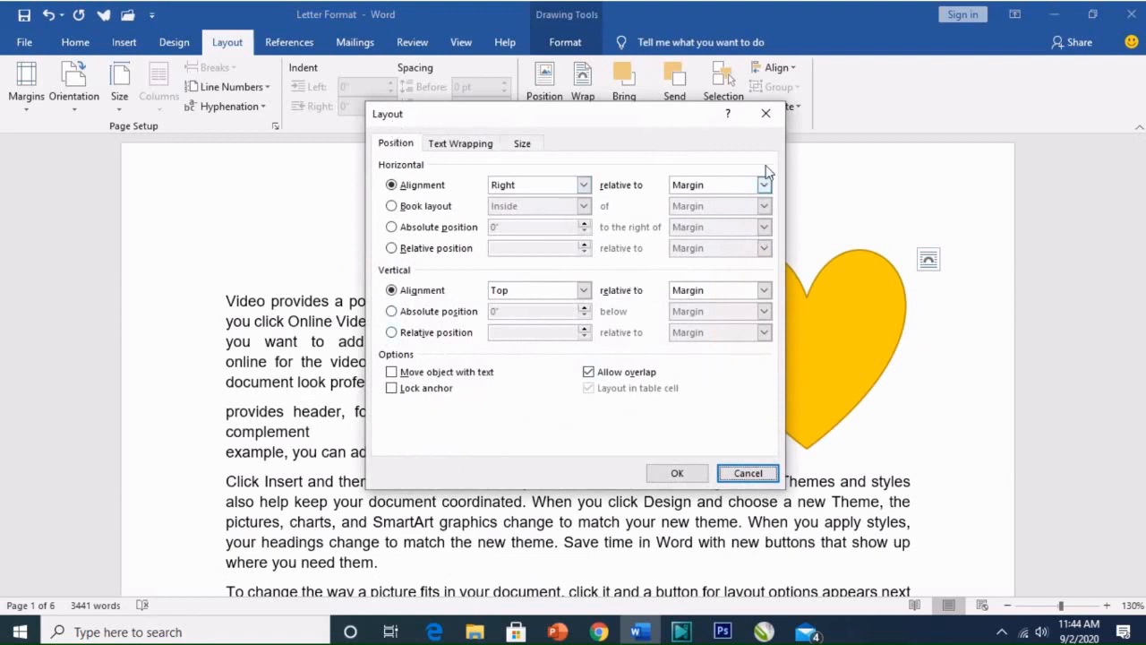
pyautogui.press('Escape')
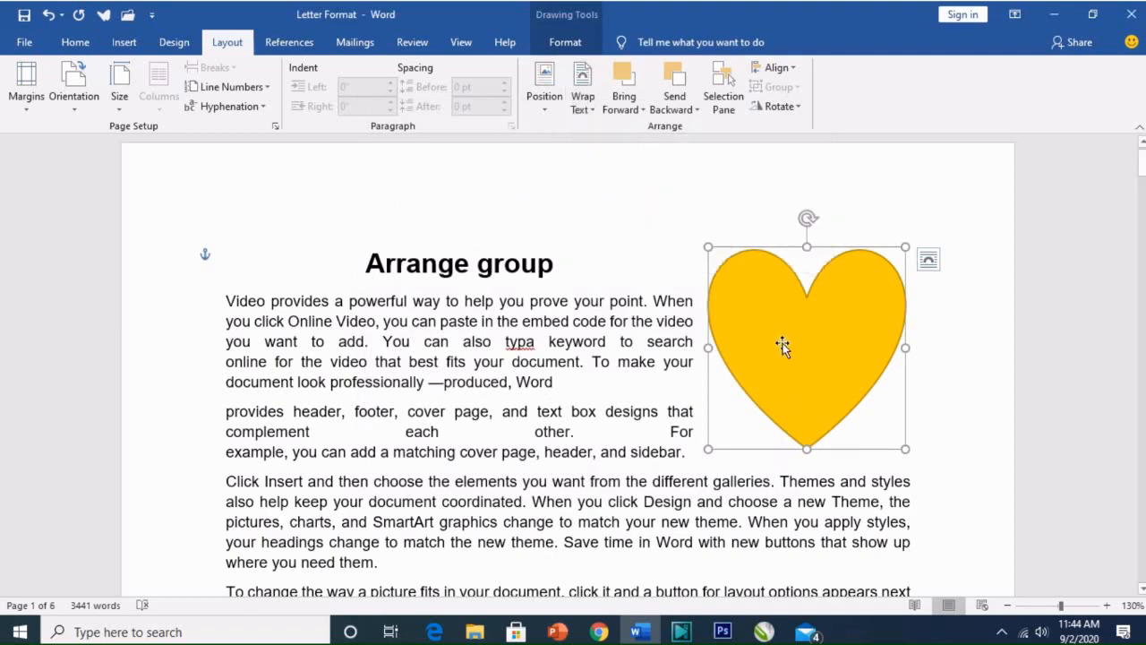
# Move the heart into the middle of the text, and position it at the bottom center of the page with square wrapping
pyautogui.moveTo(781, 347); pyautogui.dragTo(534, 428)
pyautogui.click(547, 114)
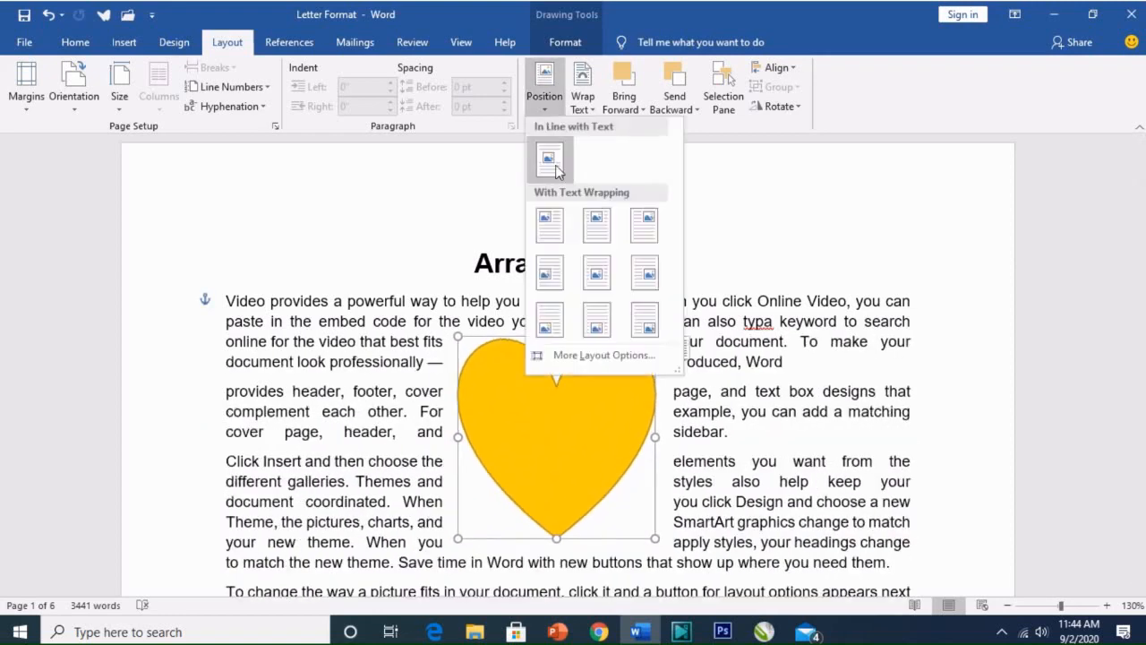
pyautogui.click(597, 323)
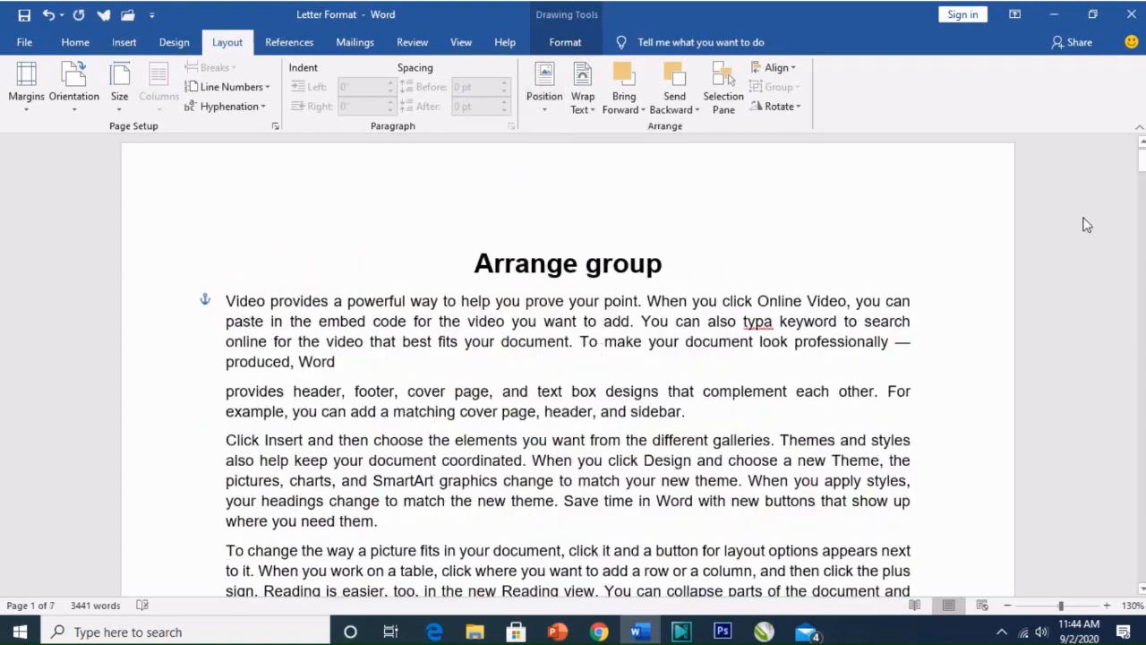
pyautogui.moveTo(1141, 161)
pyautogui.mouseDown()
pyautogui.moveTo(1142, 177)
pyautogui.moveTo(1142, 147)
pyautogui.mouseUp()
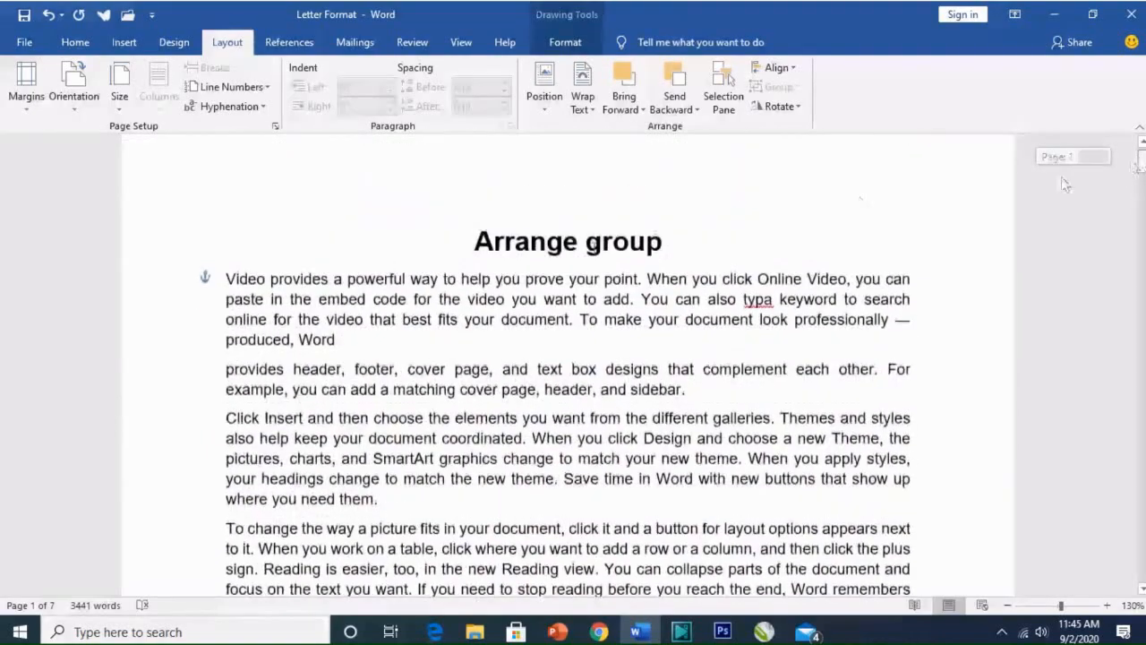
# Insert the picture fb from the device's Desktop folder directly before the "Arrange group" heading
pyautogui.click(470, 243)
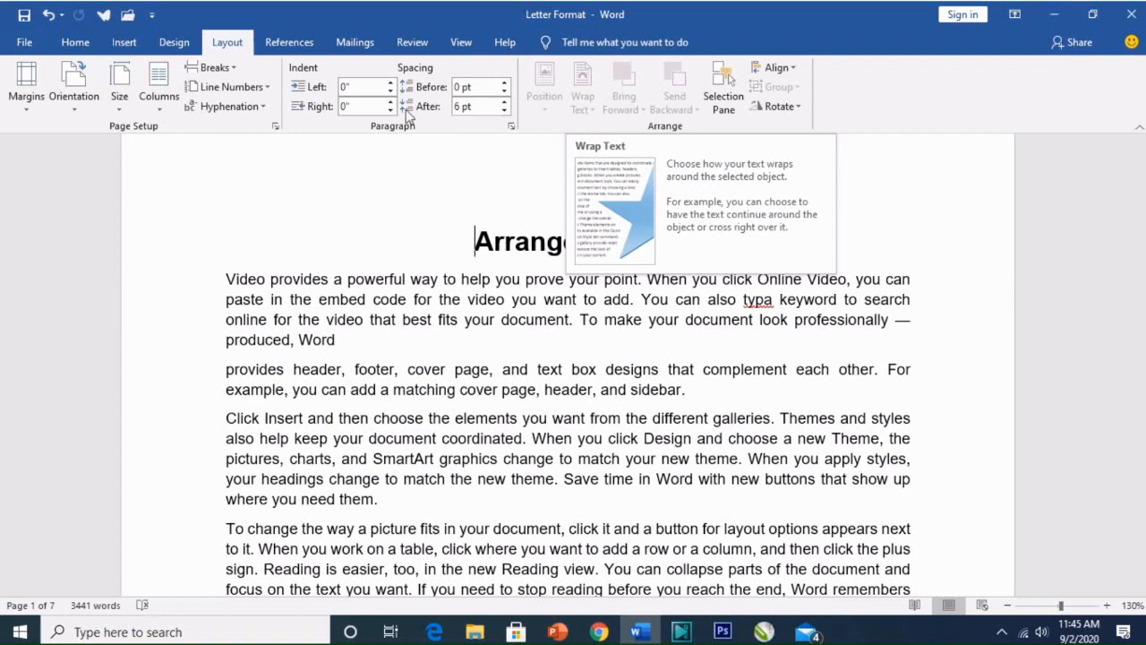
pyautogui.click(120, 51)
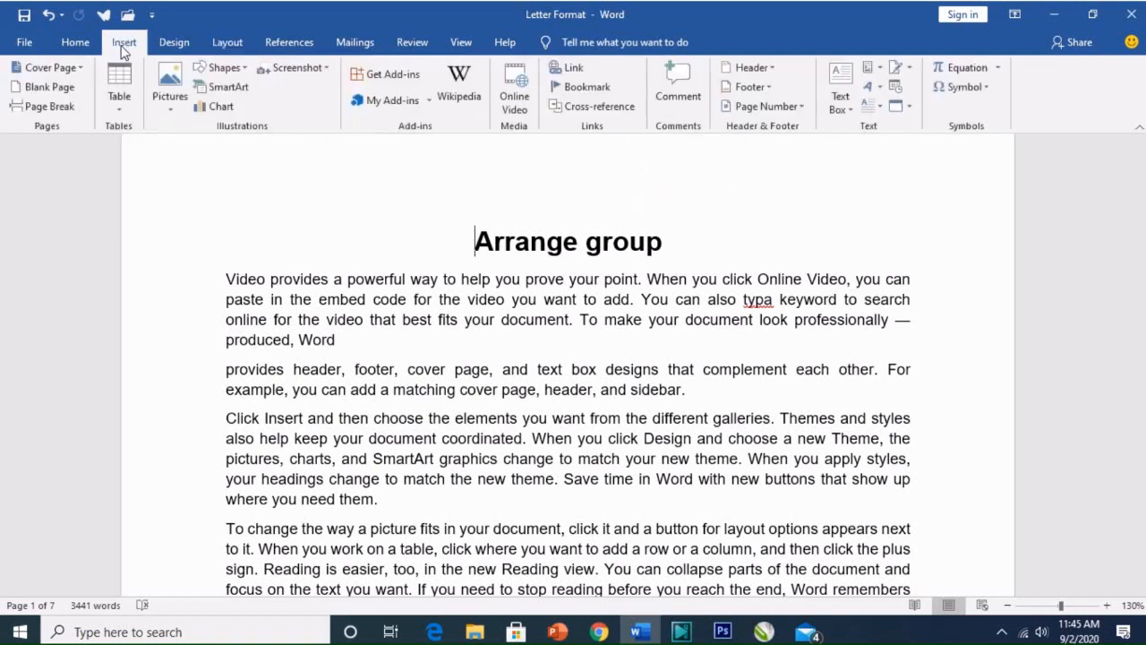
pyautogui.click(168, 111)
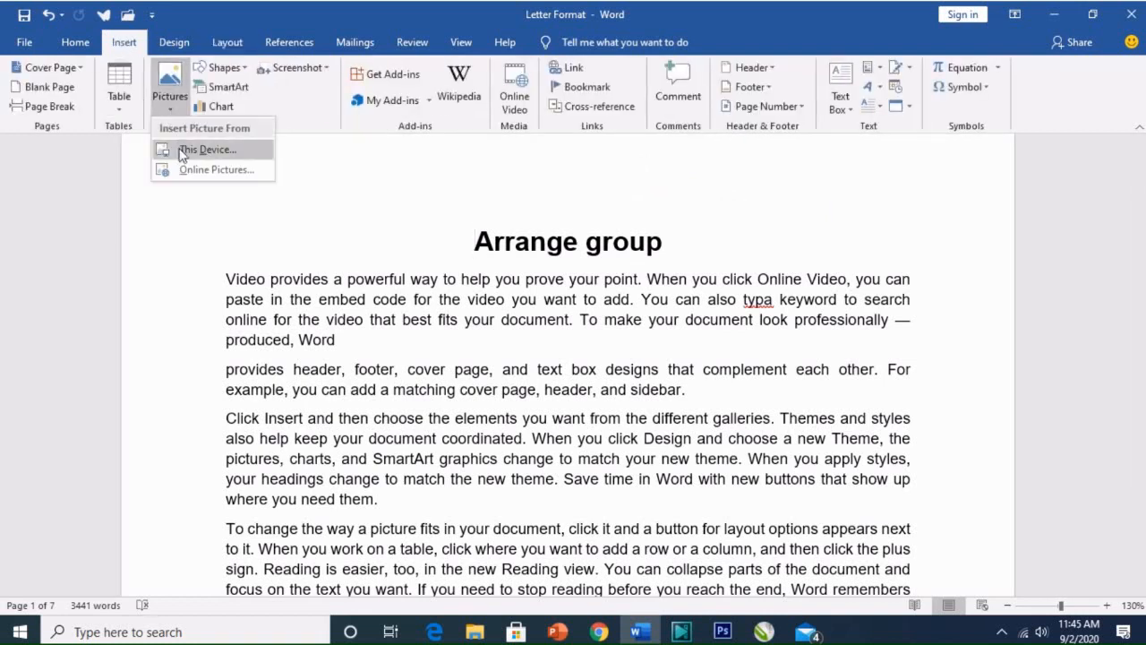
pyautogui.click(181, 152)
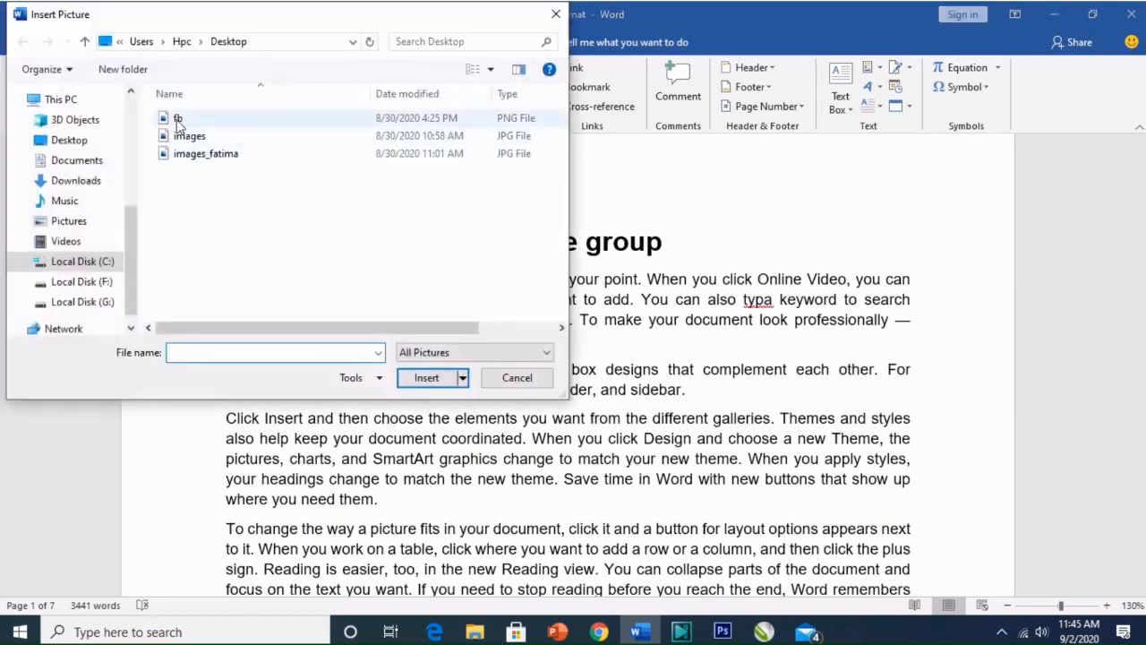
pyautogui.click(488, 70)
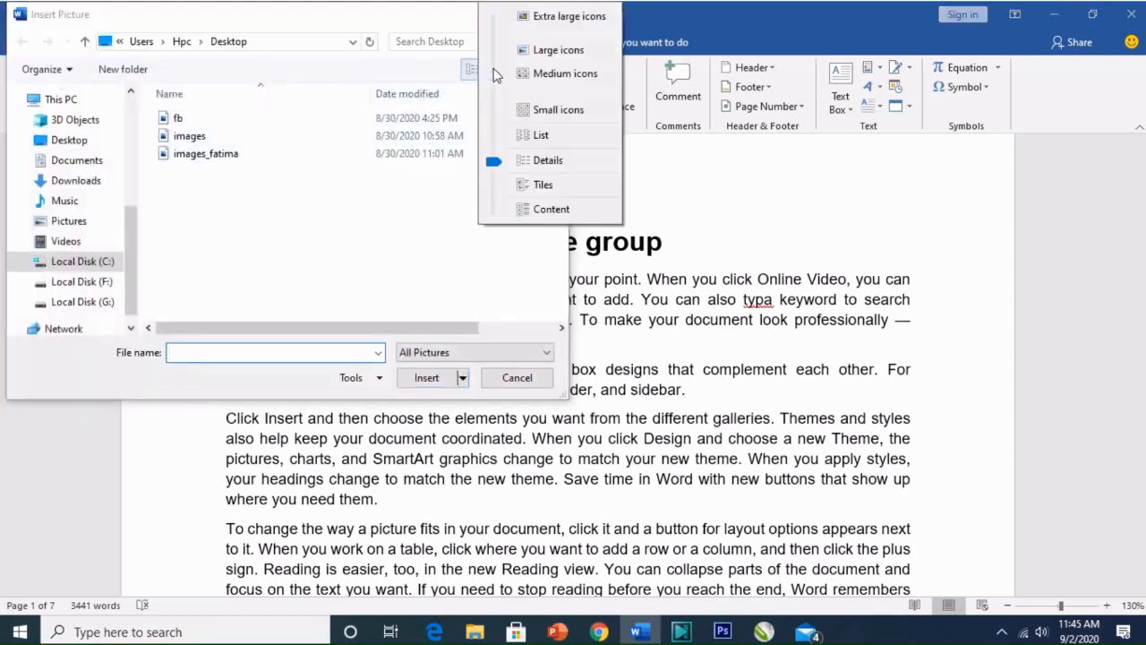
pyautogui.click(550, 75)
pyautogui.click(191, 124)
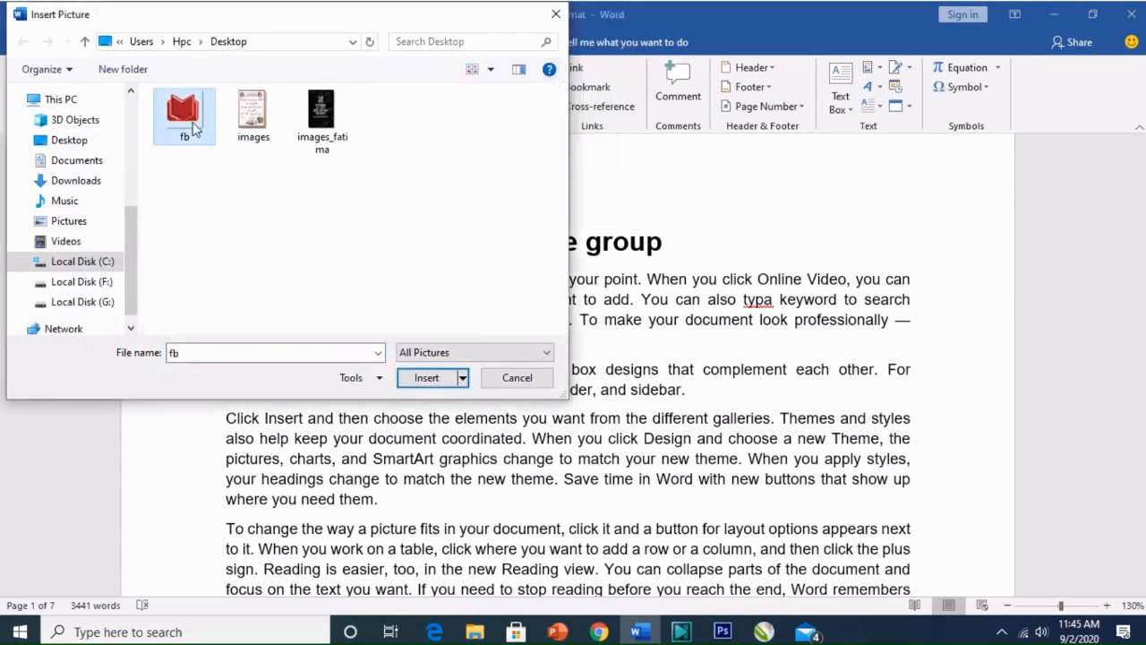
pyautogui.click(422, 377)
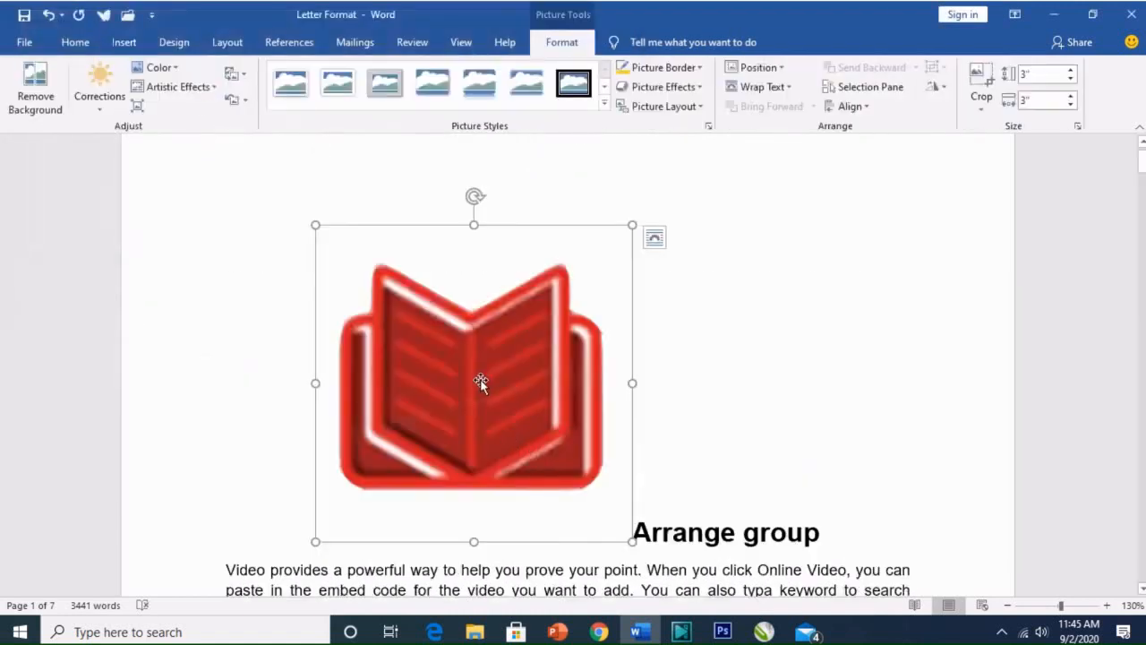
# Try moving the book picture along the "Arrange group" heading line, returning it to the start of the heading
pyautogui.moveTo(480, 380); pyautogui.dragTo(797, 383)
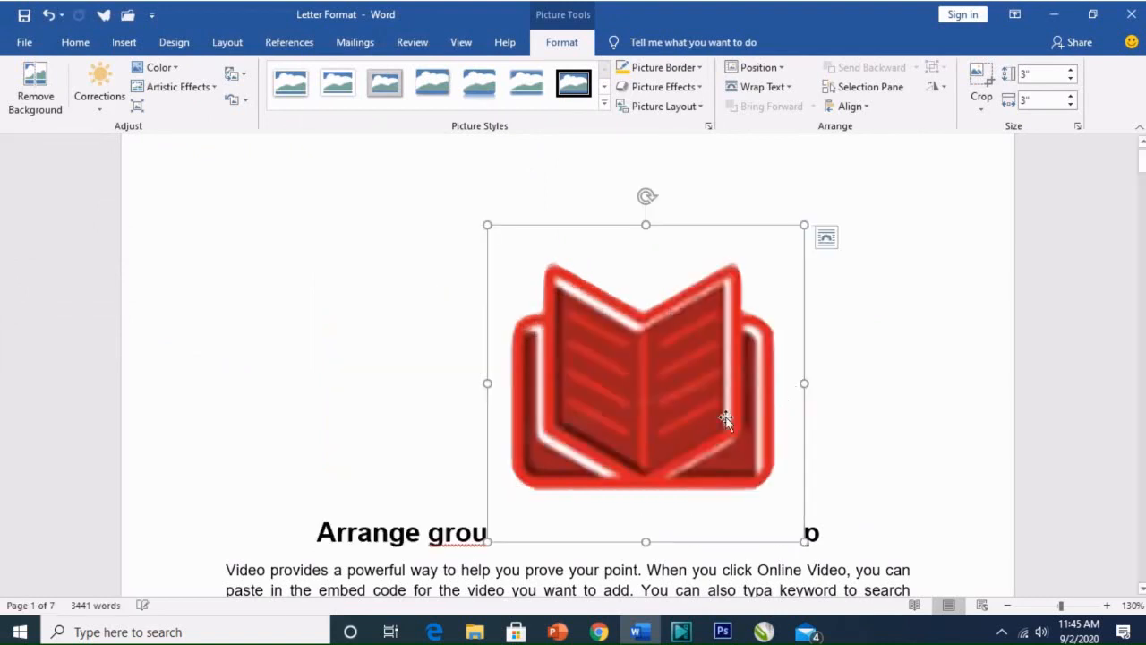
pyautogui.moveTo(666, 405); pyautogui.dragTo(801, 388)
pyautogui.moveTo(653, 435); pyautogui.dragTo(355, 435)
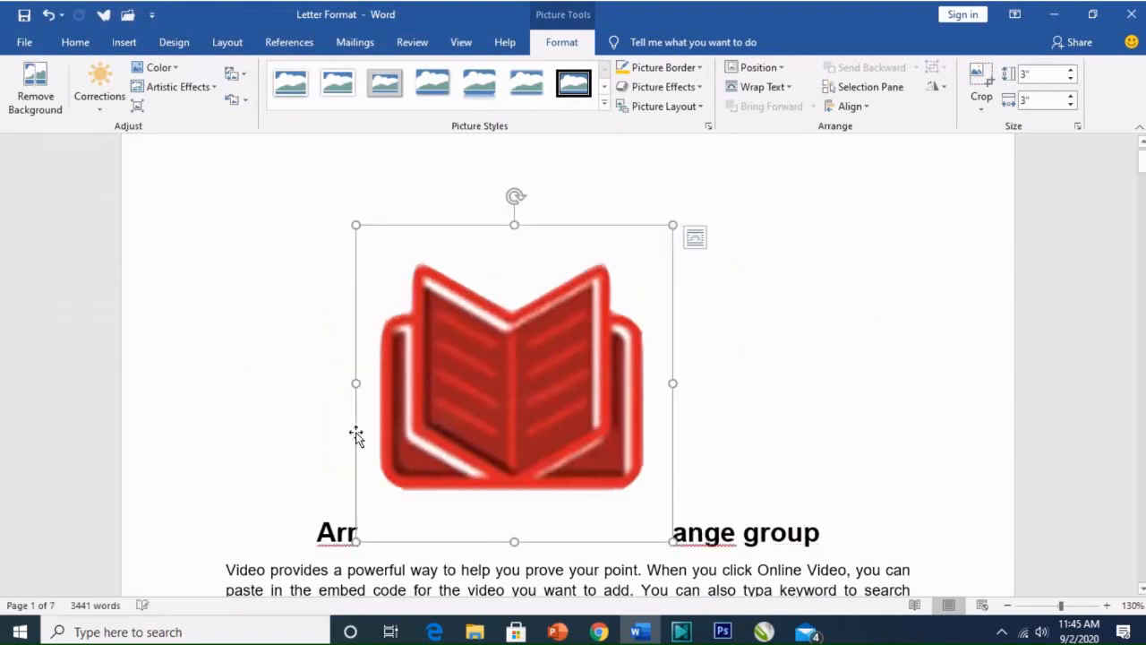
pyautogui.moveTo(475, 417); pyautogui.dragTo(322, 416)
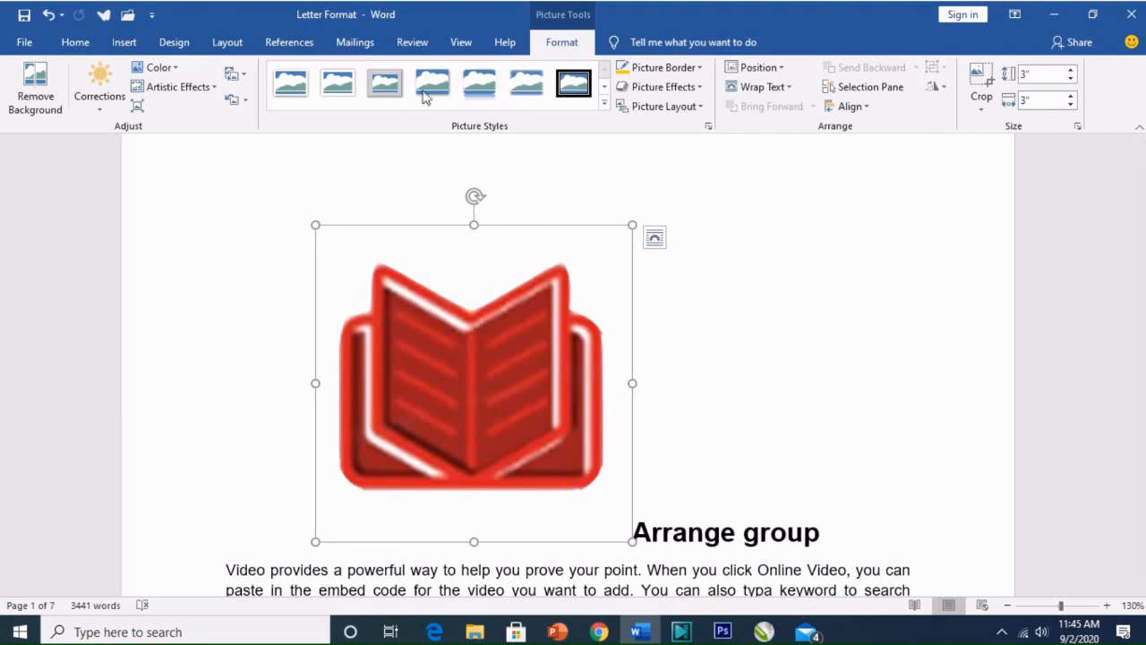
# Wrap the book picture with the Square option and move it to the right side of the text below the "Arrange group" heading
pyautogui.click(234, 44)
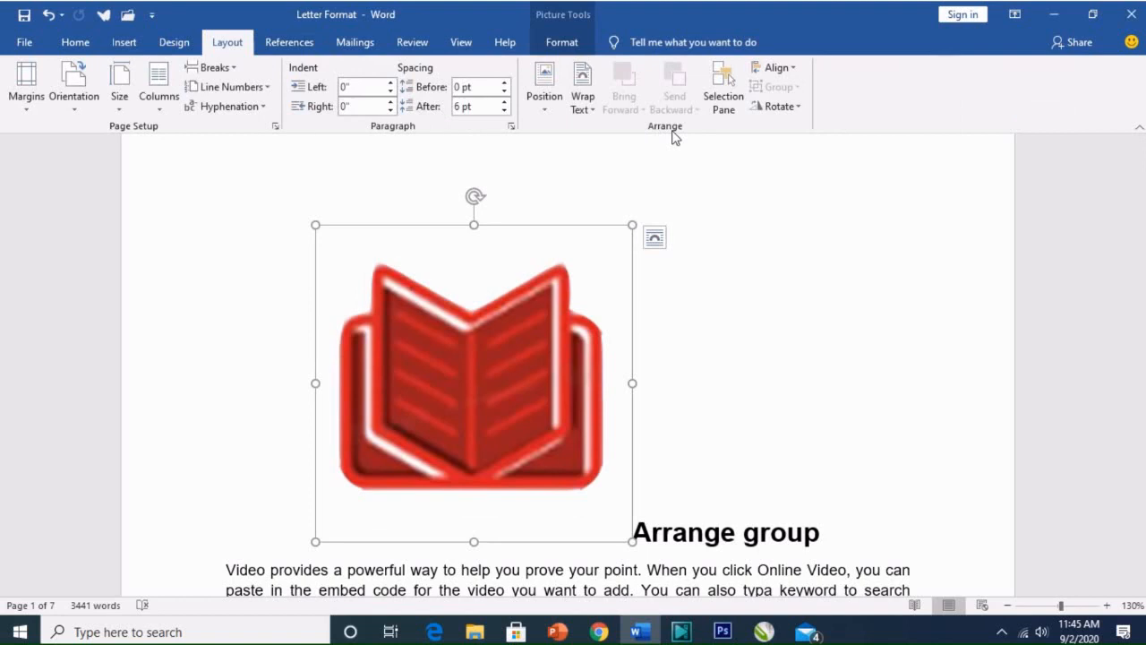
pyautogui.click(591, 109)
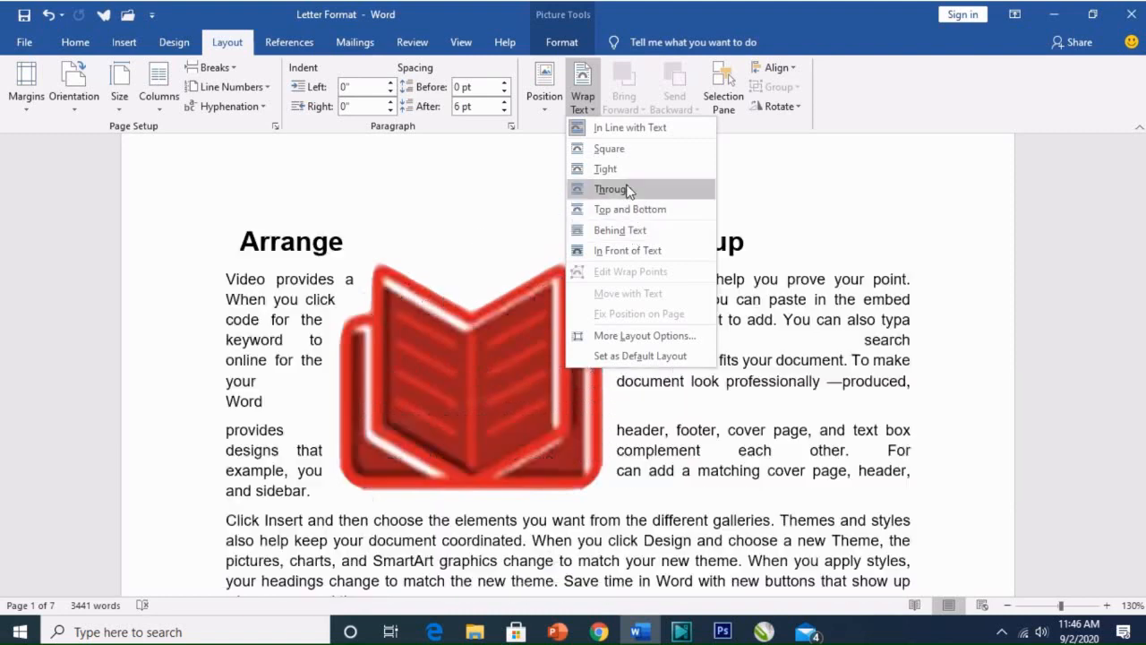
pyautogui.click(609, 149)
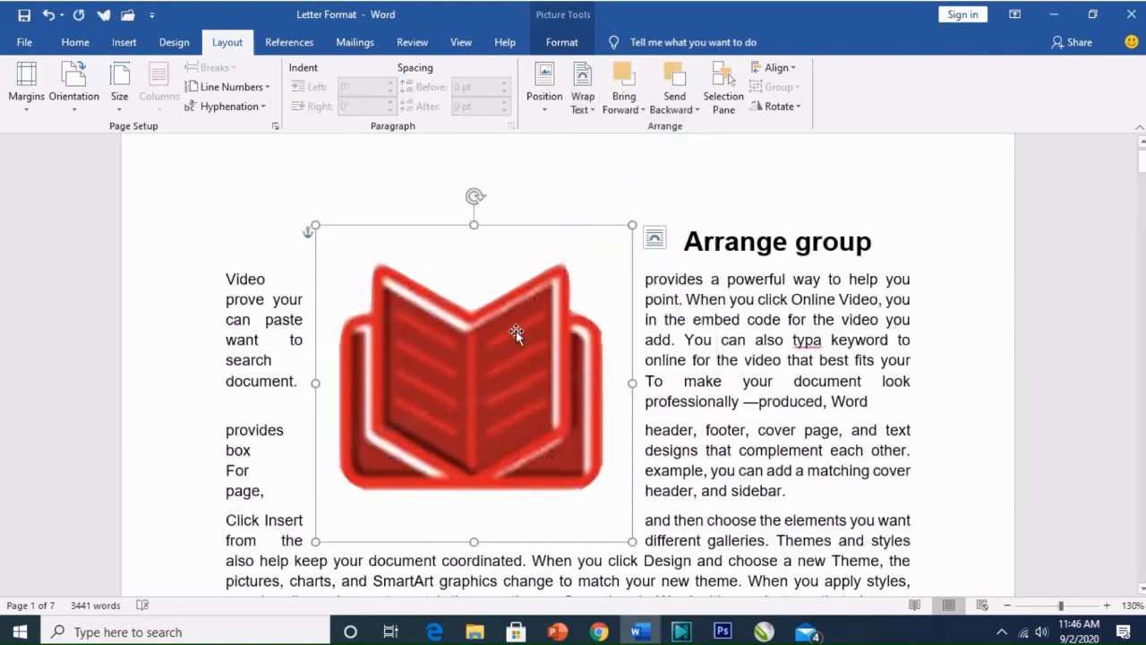
pyautogui.moveTo(515, 332); pyautogui.dragTo(813, 365)
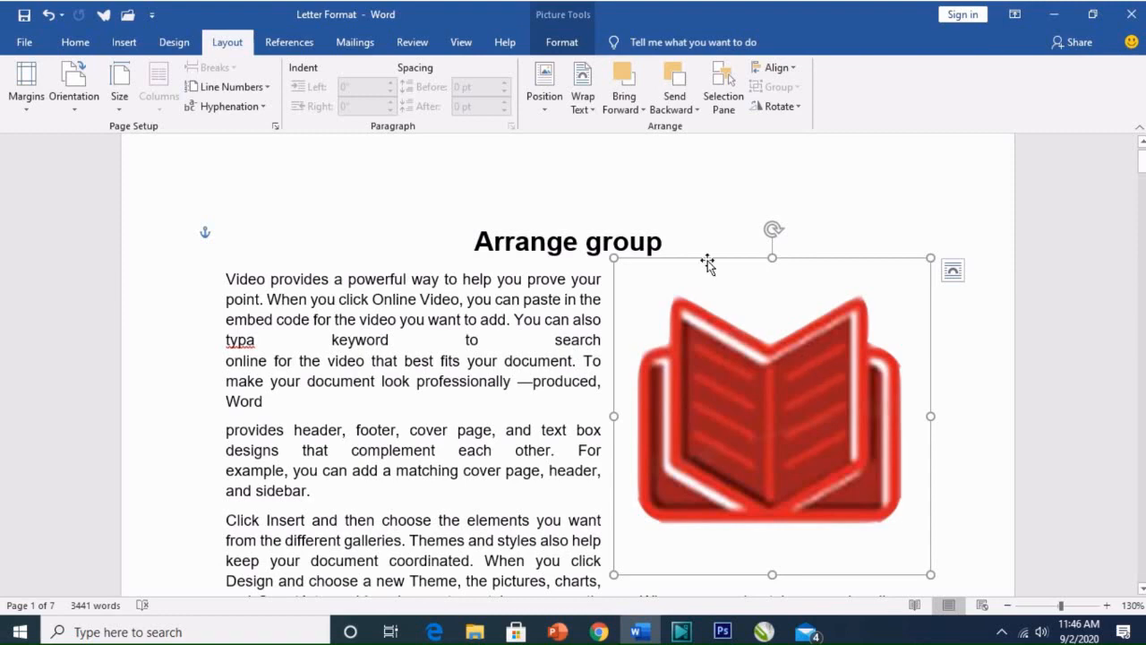
# Preview the wrapping choices for the book picture and set its text wrapping to Through
pyautogui.click(590, 106)
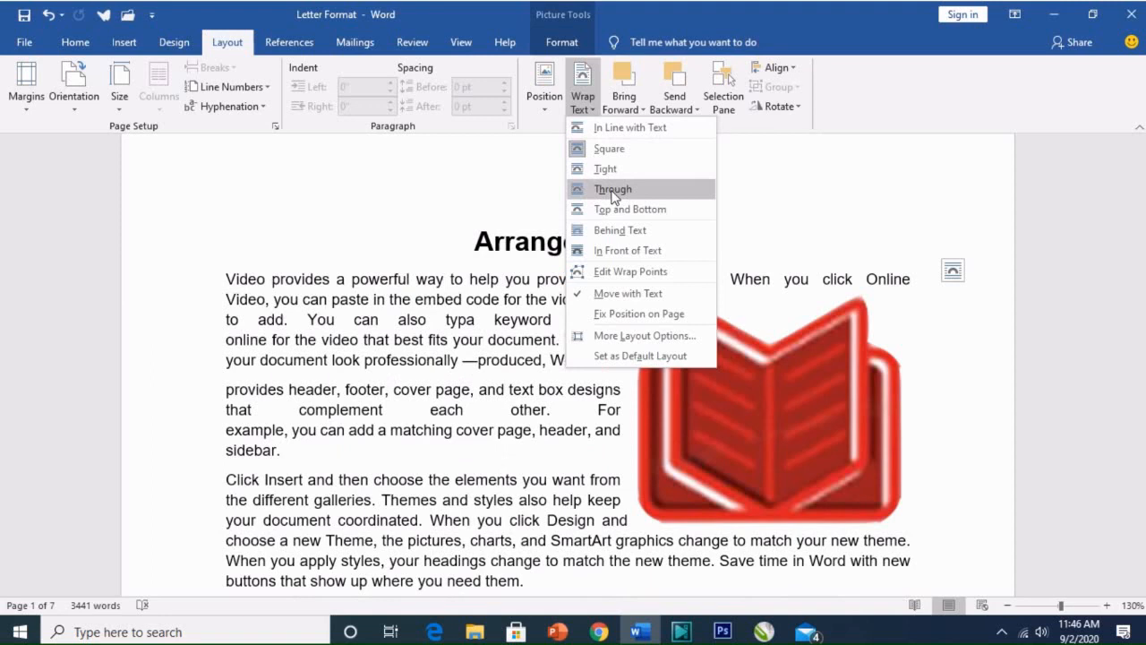
pyautogui.click(613, 191)
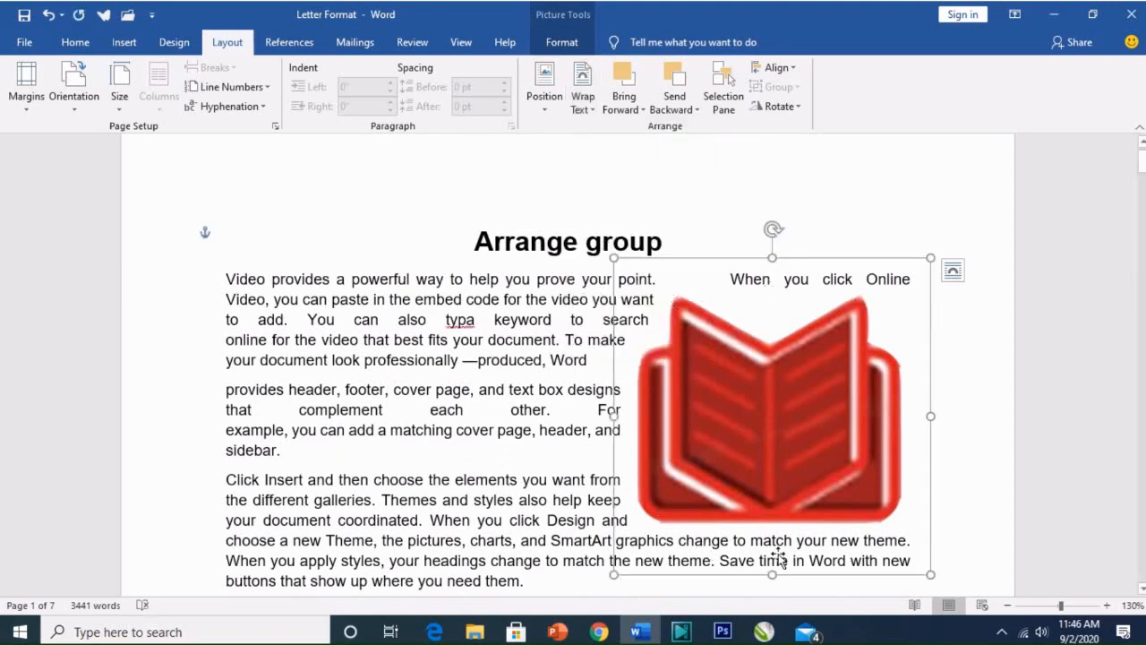
pyautogui.click(590, 112)
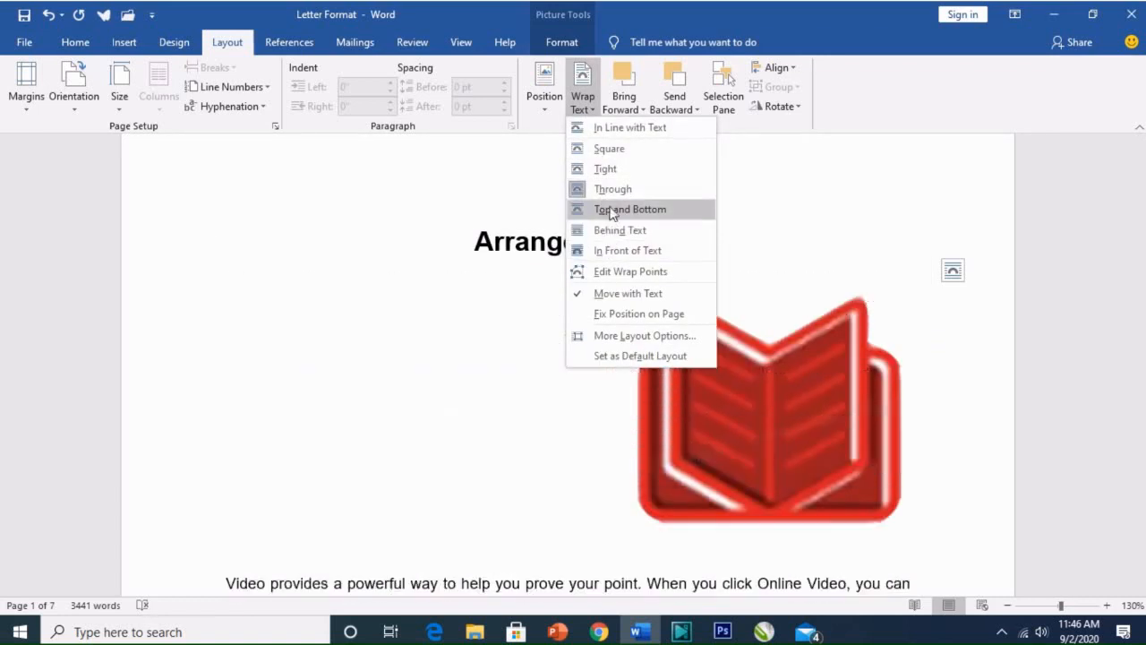
pyautogui.click(611, 194)
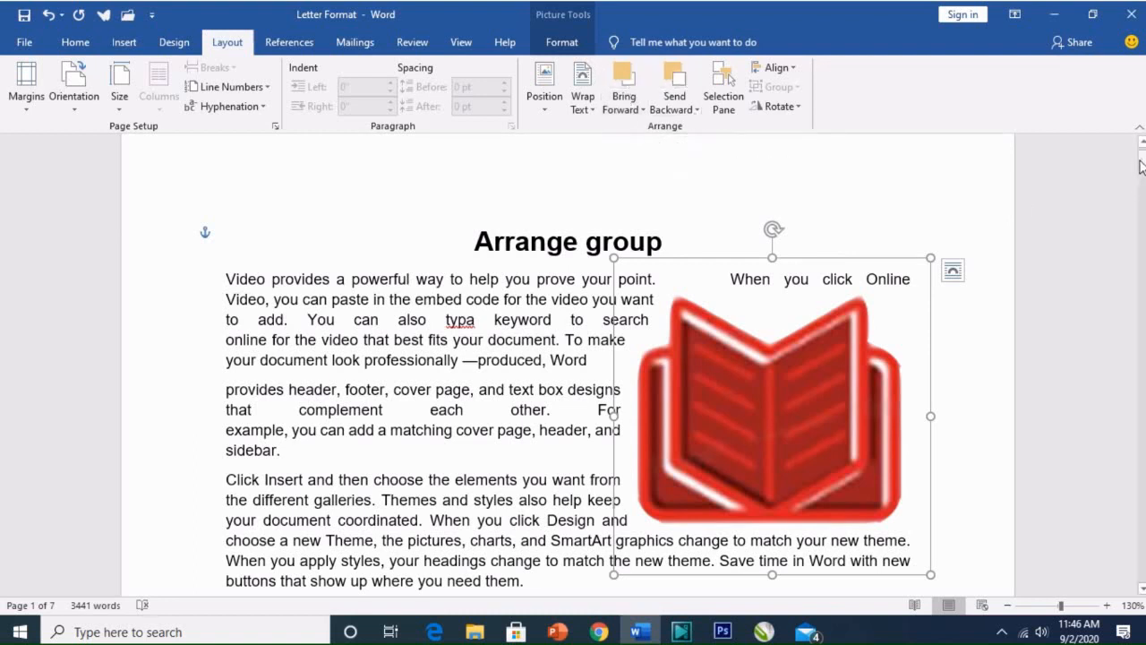
# Move the heart up the first page so that it overlaps the left part of the book picture
pyautogui.moveTo(1141, 167); pyautogui.dragTo(1143, 198)
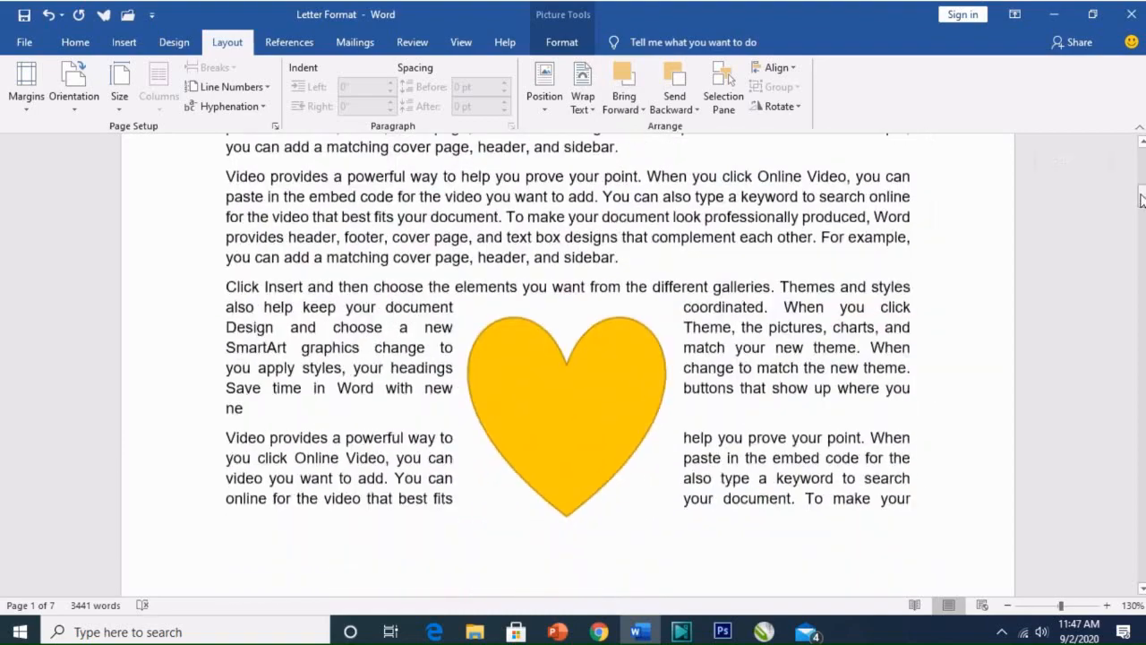
pyautogui.click(599, 311)
pyautogui.moveTo(599, 312); pyautogui.dragTo(599, 209)
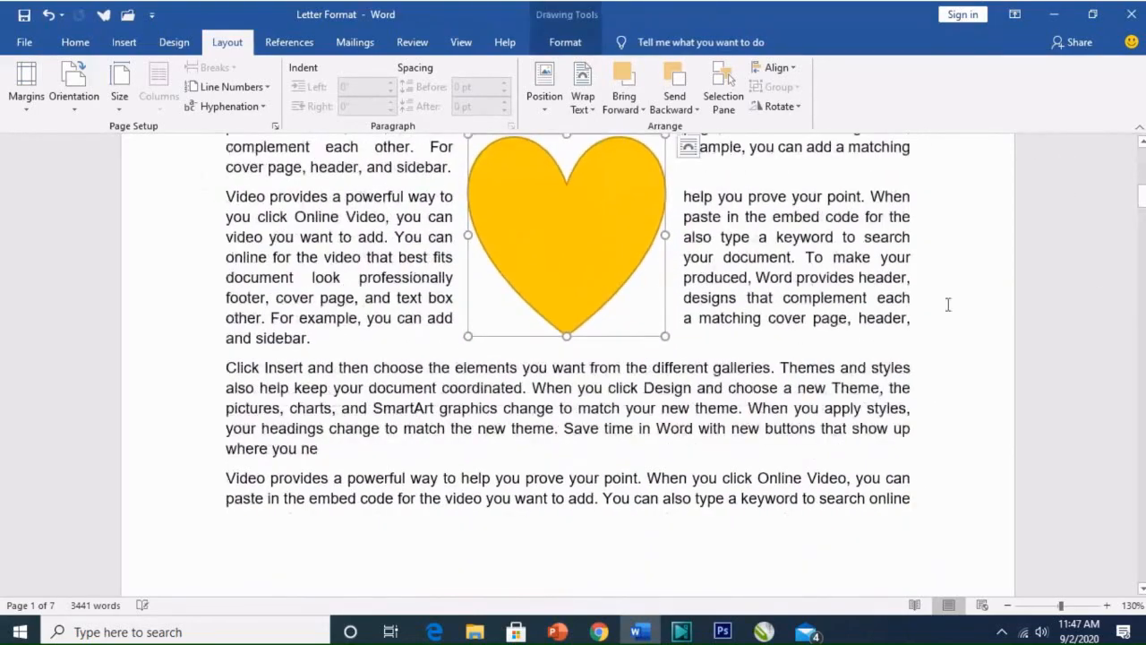
pyautogui.moveTo(1143, 202); pyautogui.dragTo(1143, 183)
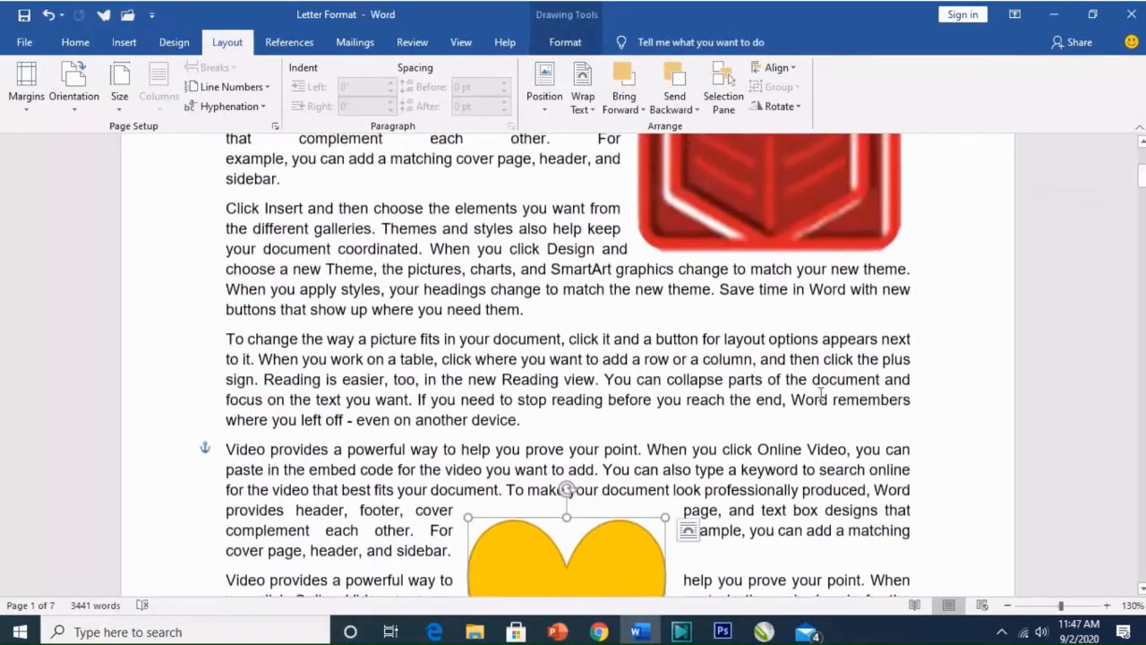
pyautogui.moveTo(621, 537); pyautogui.dragTo(642, 169)
pyautogui.moveTo(1143, 181); pyautogui.dragTo(1143, 159)
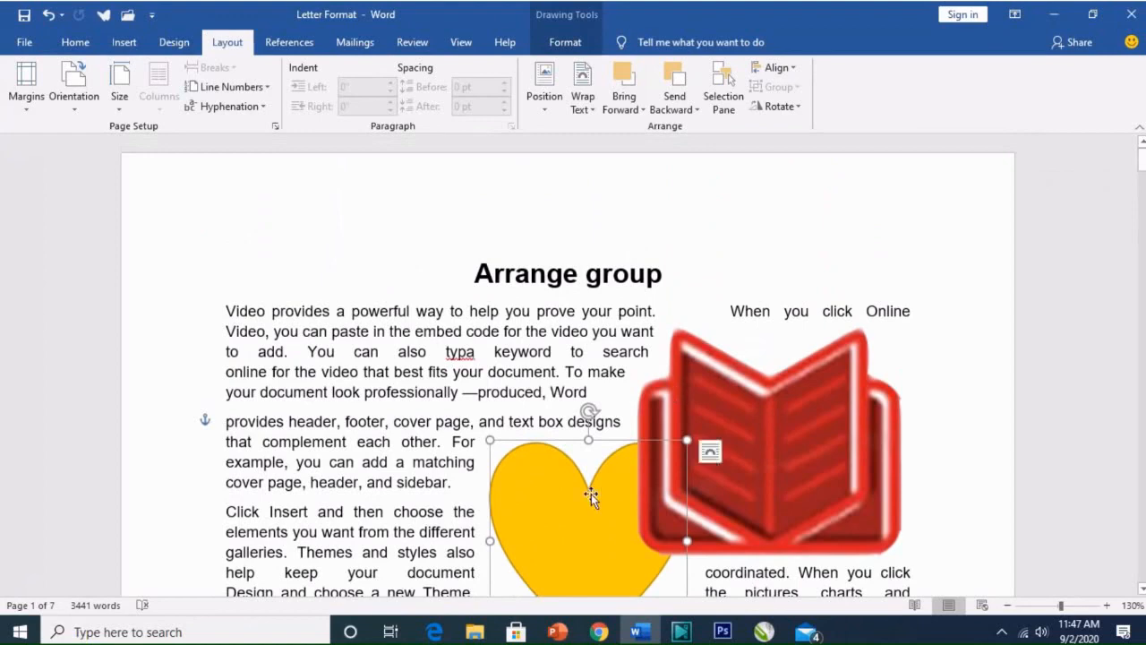
pyautogui.moveTo(591, 494); pyautogui.dragTo(629, 376)
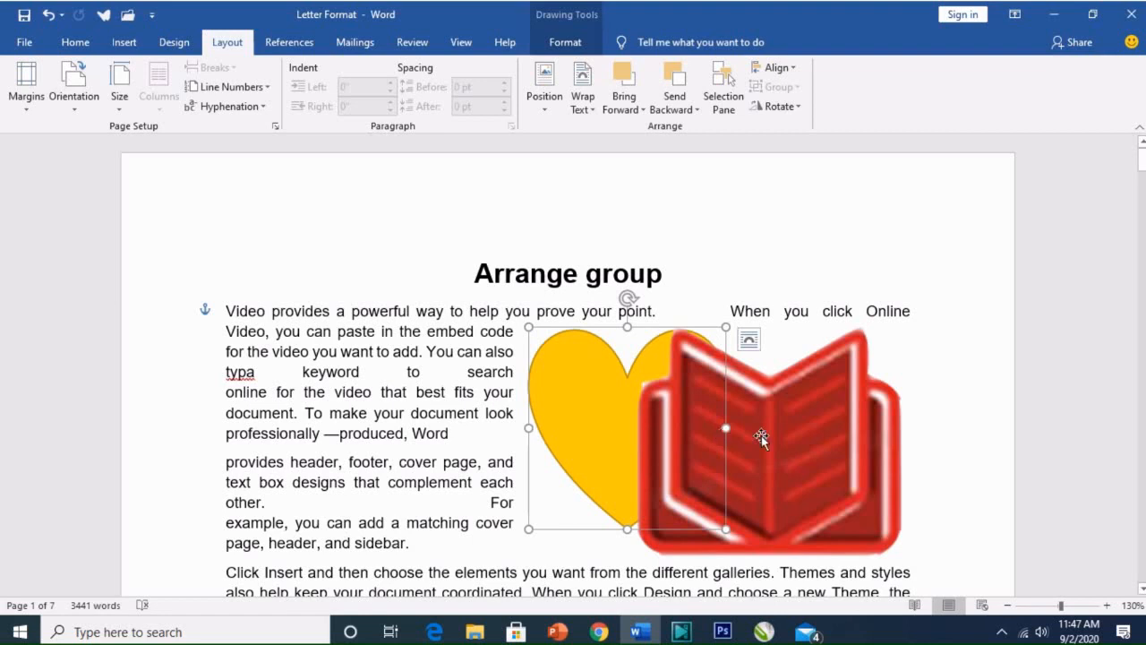
# Bring the heart forward over the book picture, send it backward behind the picture again, and deselect the objects
pyautogui.click(624, 79)
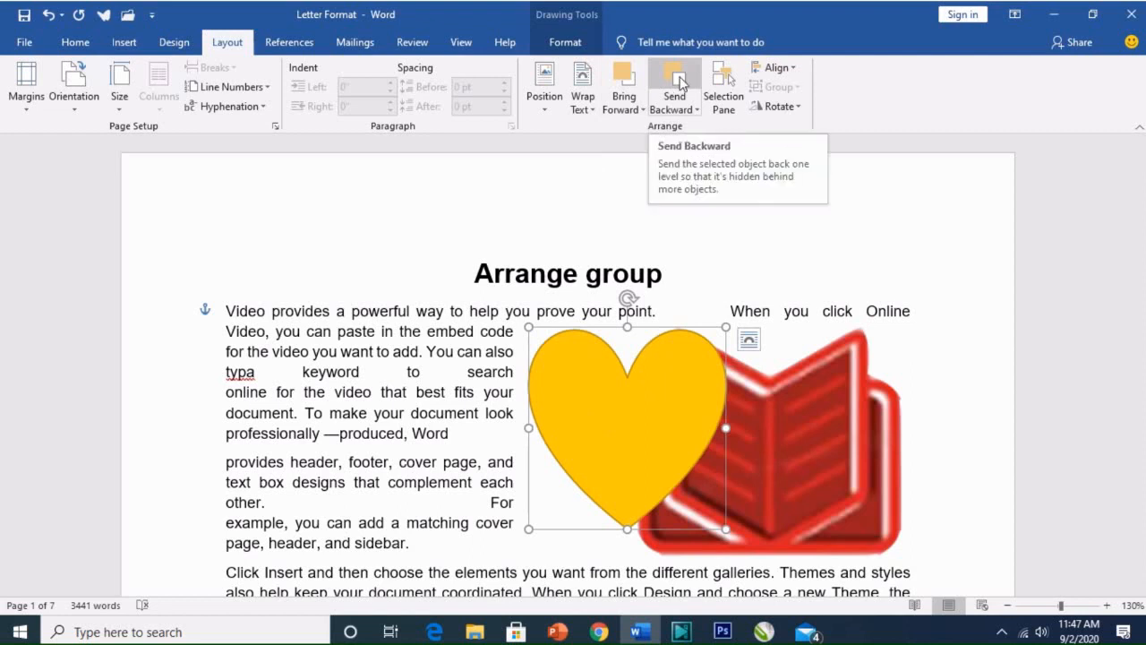
pyautogui.click(675, 79)
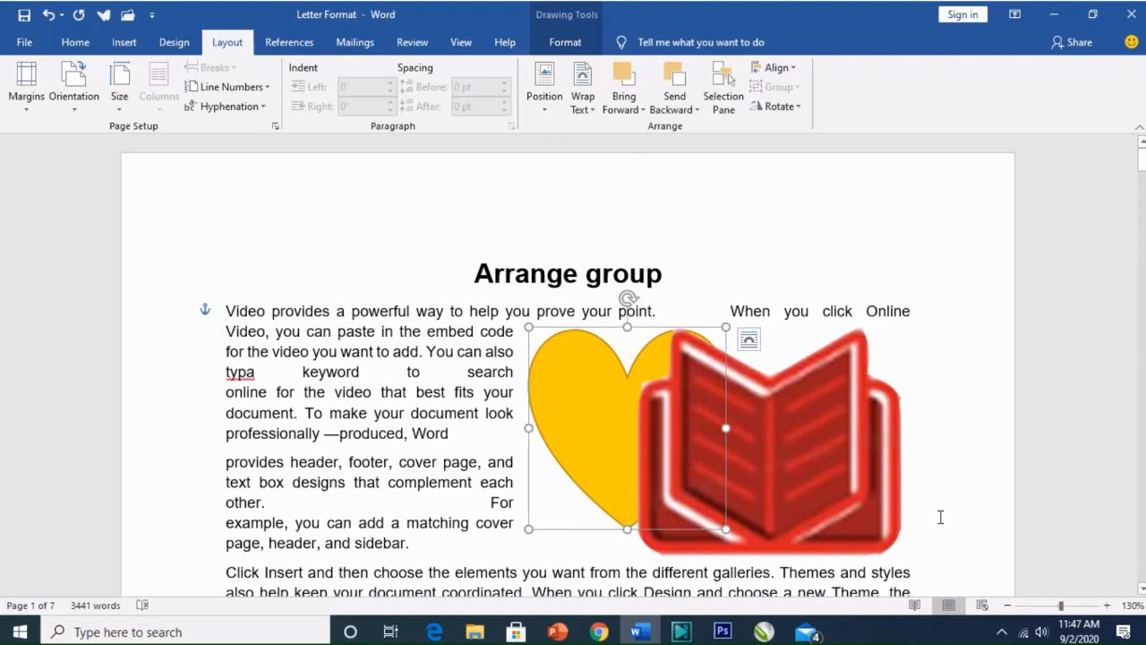
pyautogui.click(929, 328)
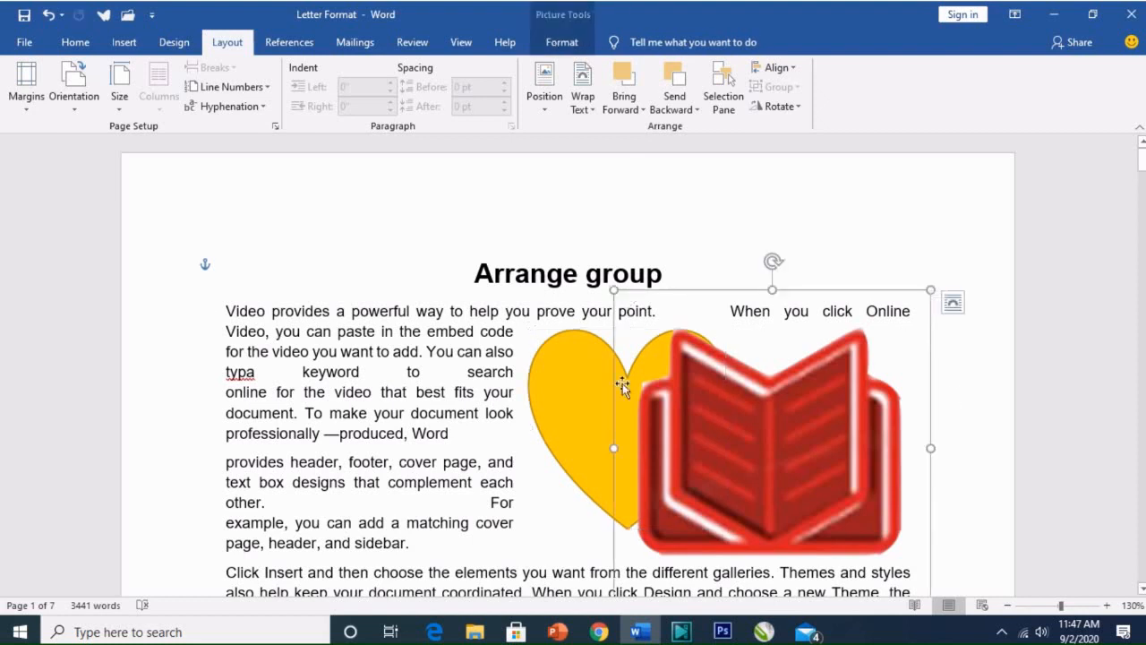
pyautogui.click(420, 419)
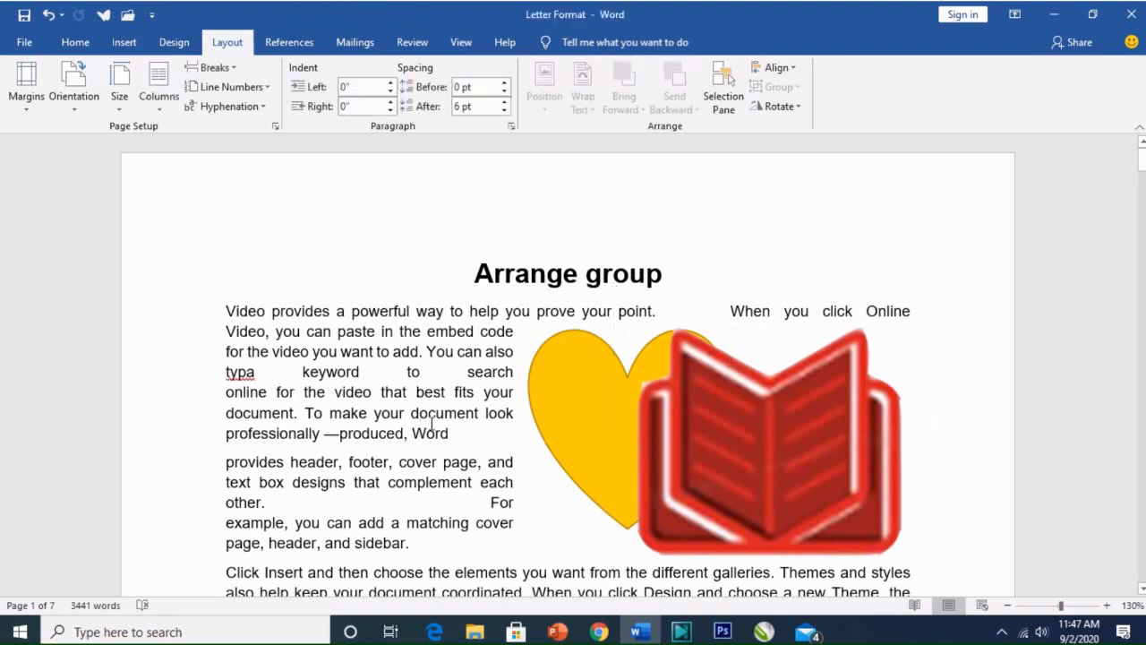
# Select the heart and open its Bring Forward choices to examine them
pyautogui.hotkey('alt', 'p')
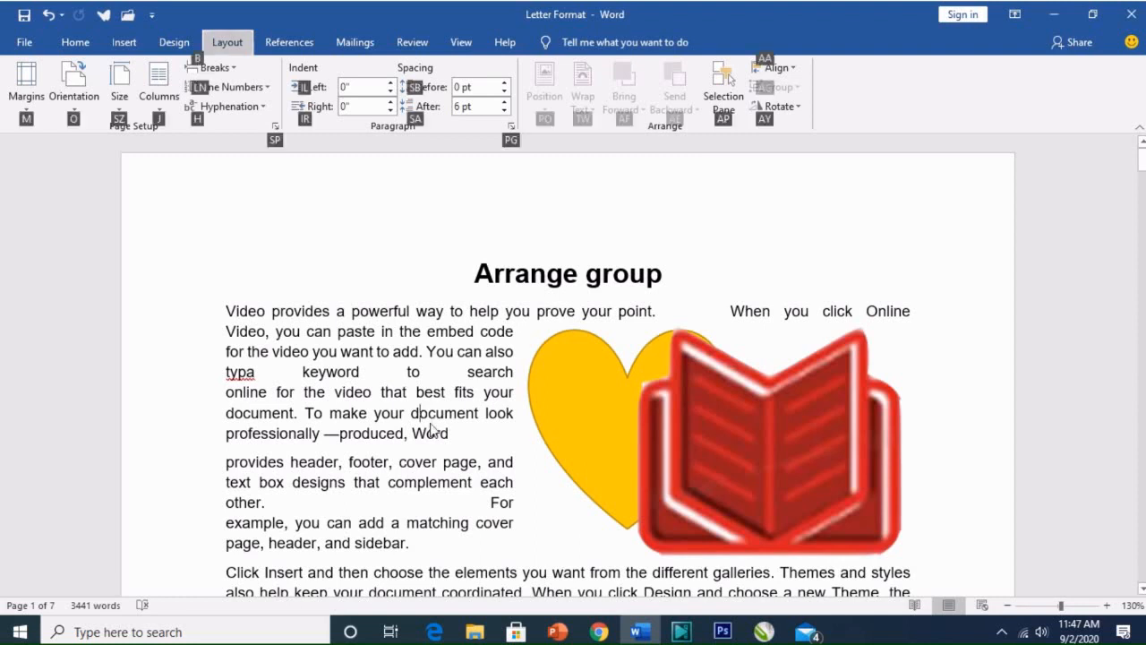
pyautogui.click(558, 401)
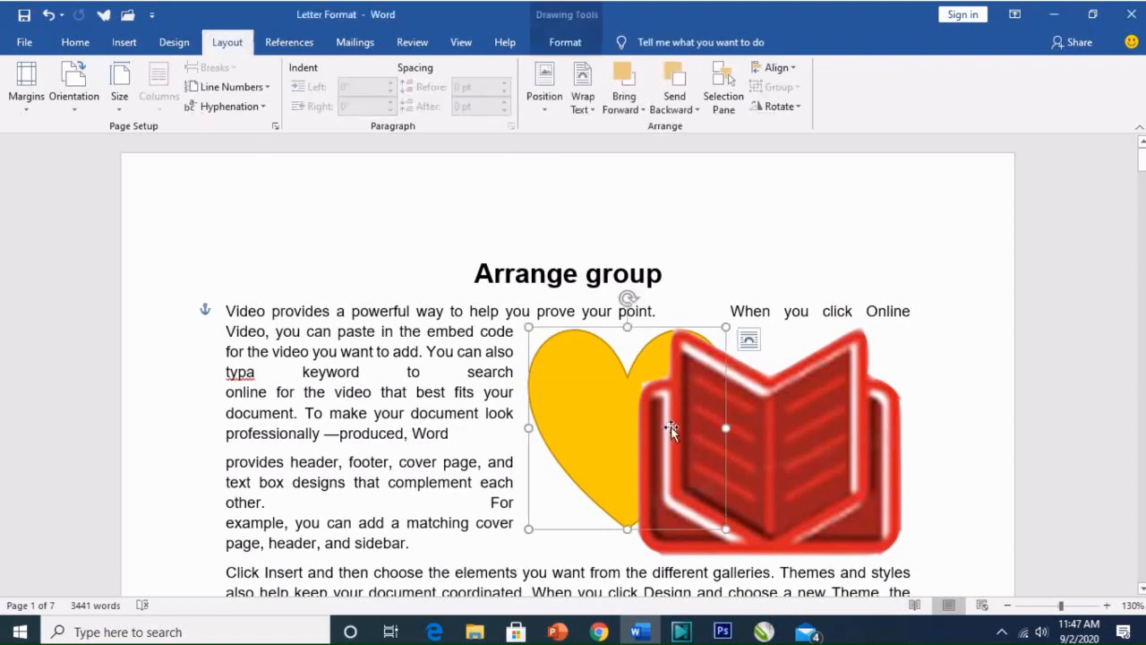
pyautogui.hotkey('alt', 'p')
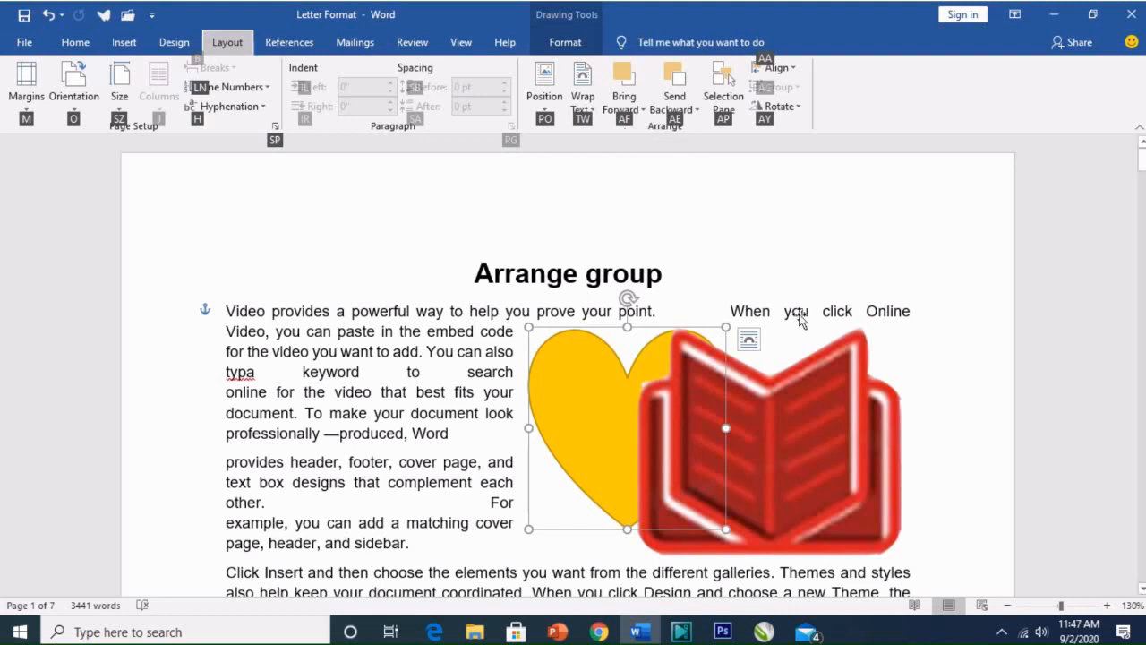
pyautogui.press('a')
pyautogui.press('f')
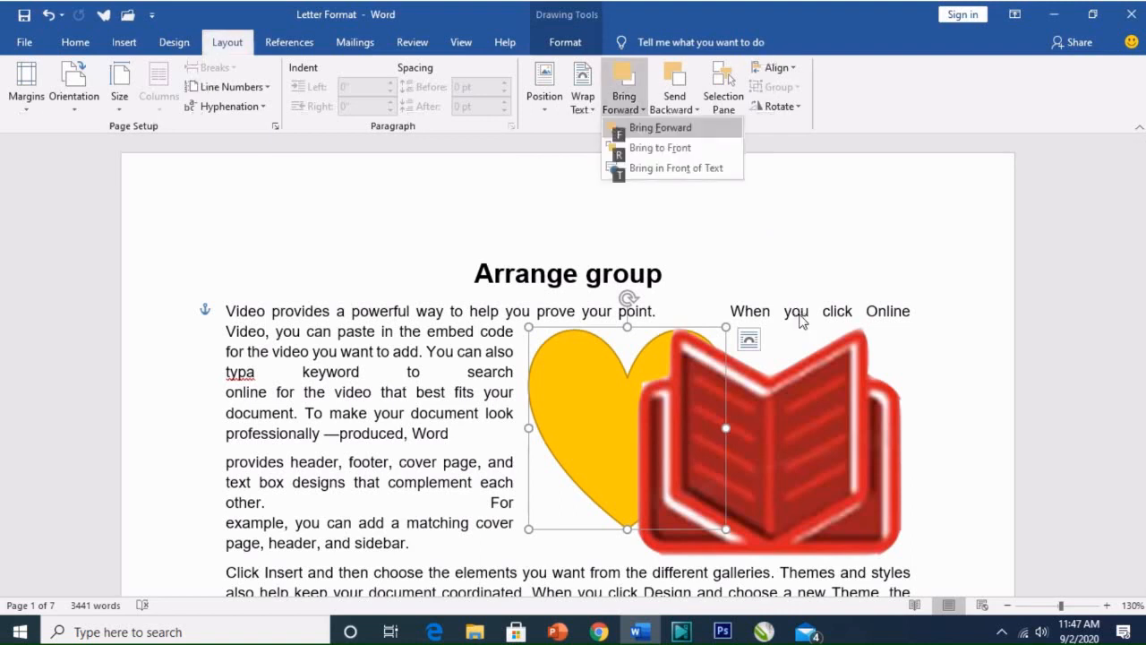
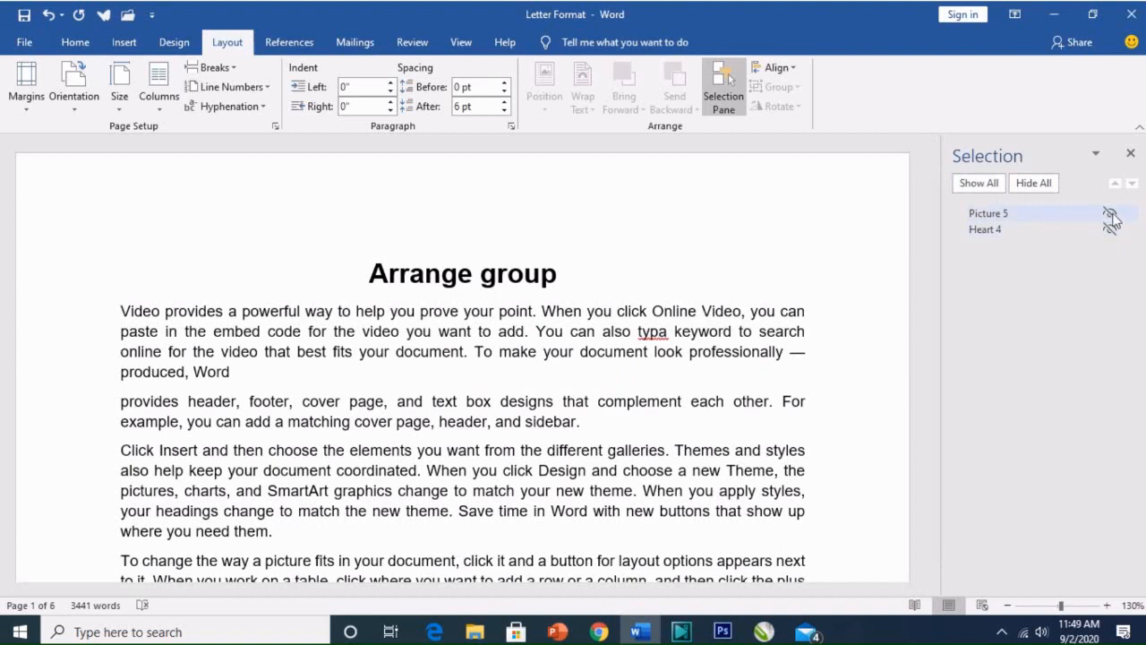
# Show all the hidden objects again and close the Selection pane
pyautogui.click(981, 188)
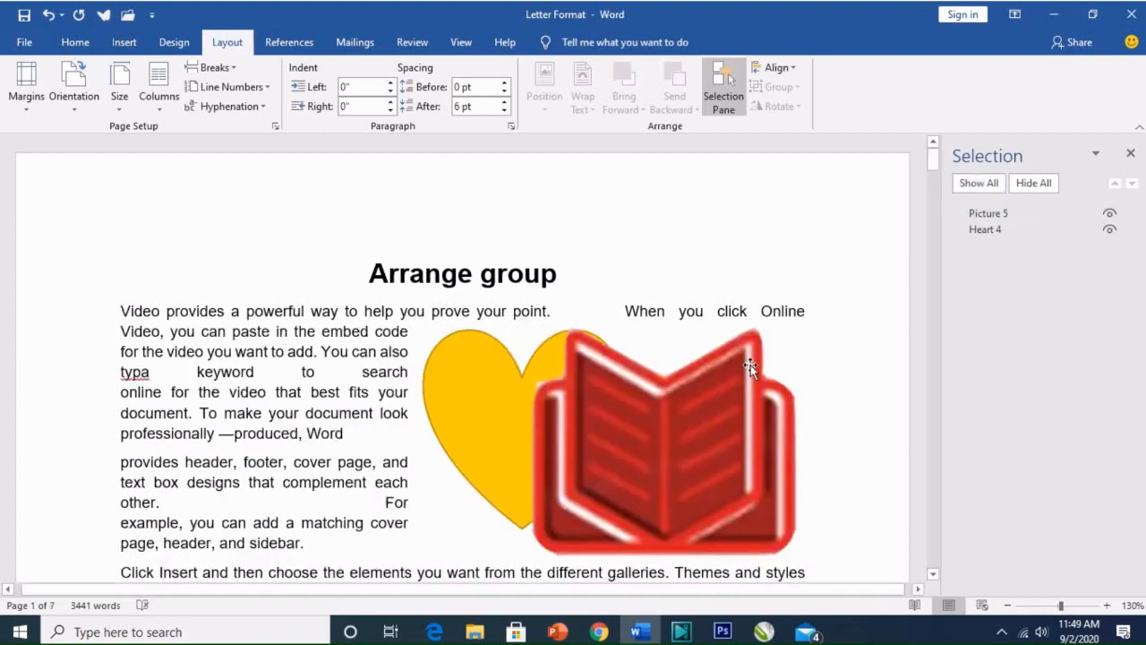
pyautogui.click(1131, 154)
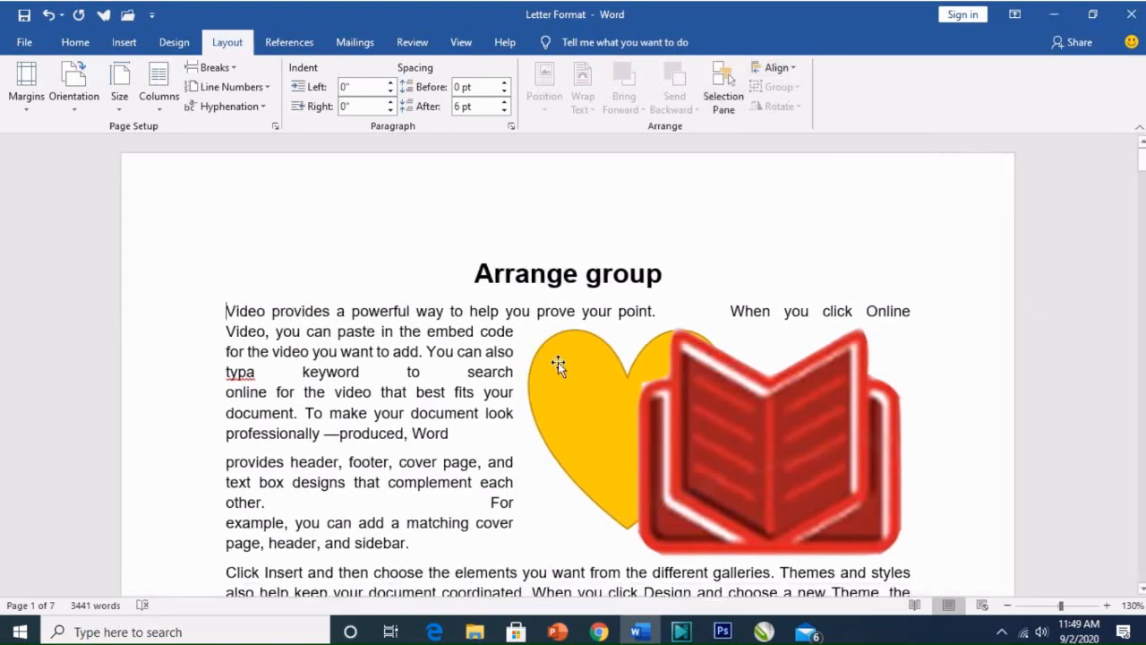
# Move the heart left off the book picture, and align it to the right and middle of the page
pyautogui.moveTo(558, 362); pyautogui.dragTo(386, 362)
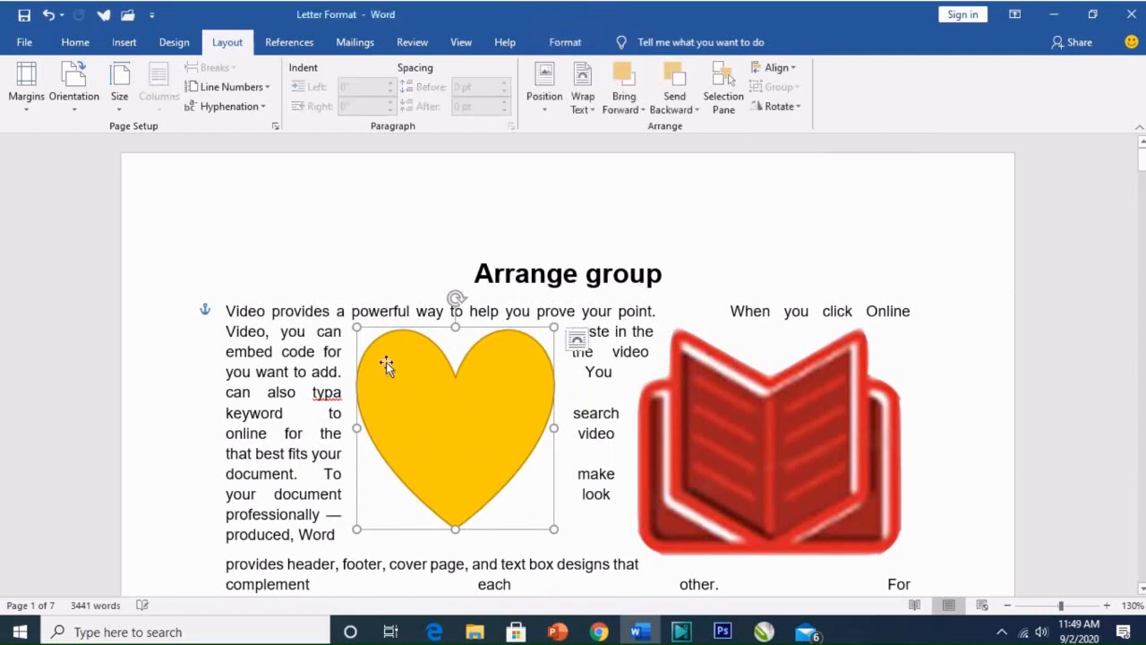
pyautogui.click(791, 68)
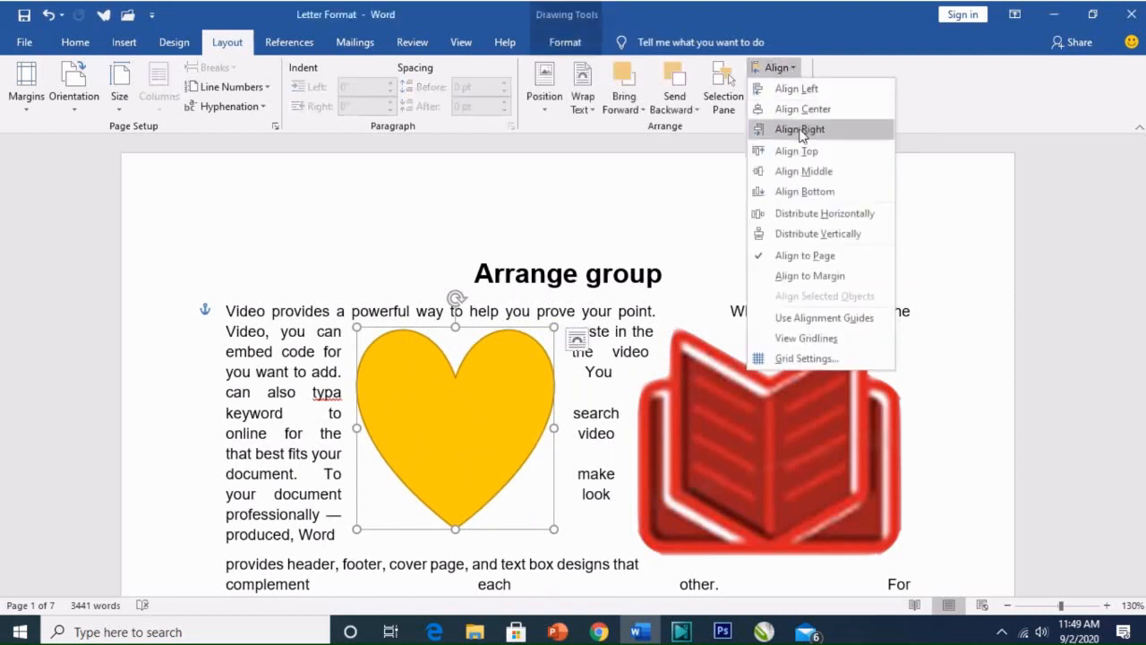
pyautogui.click(799, 129)
pyautogui.click(781, 69)
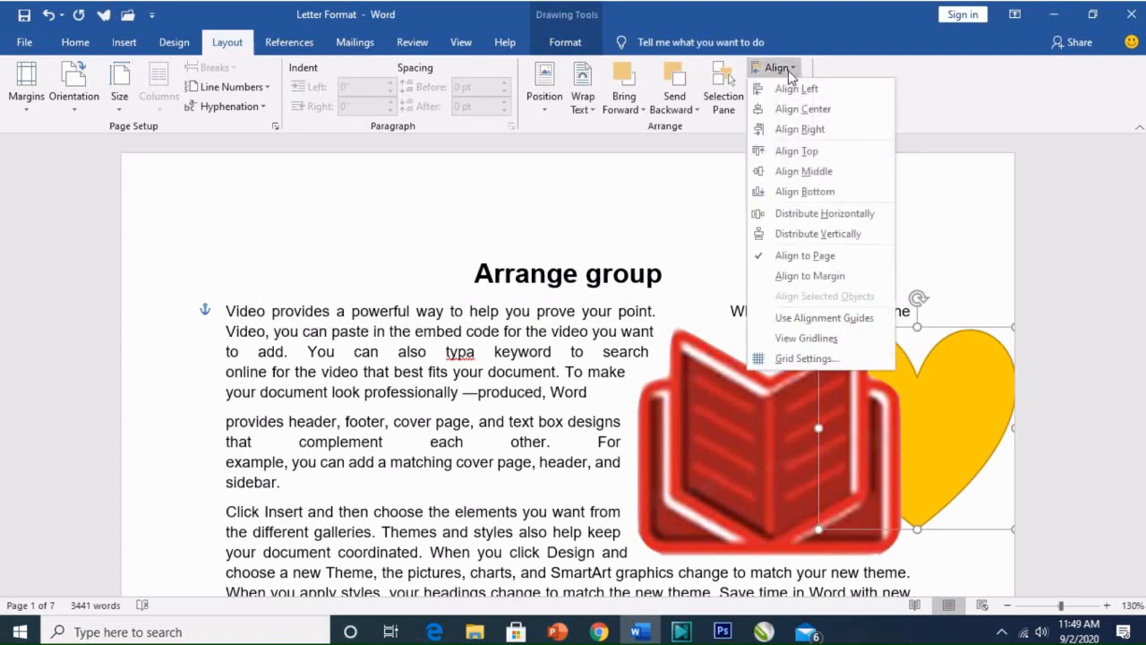
pyautogui.click(788, 170)
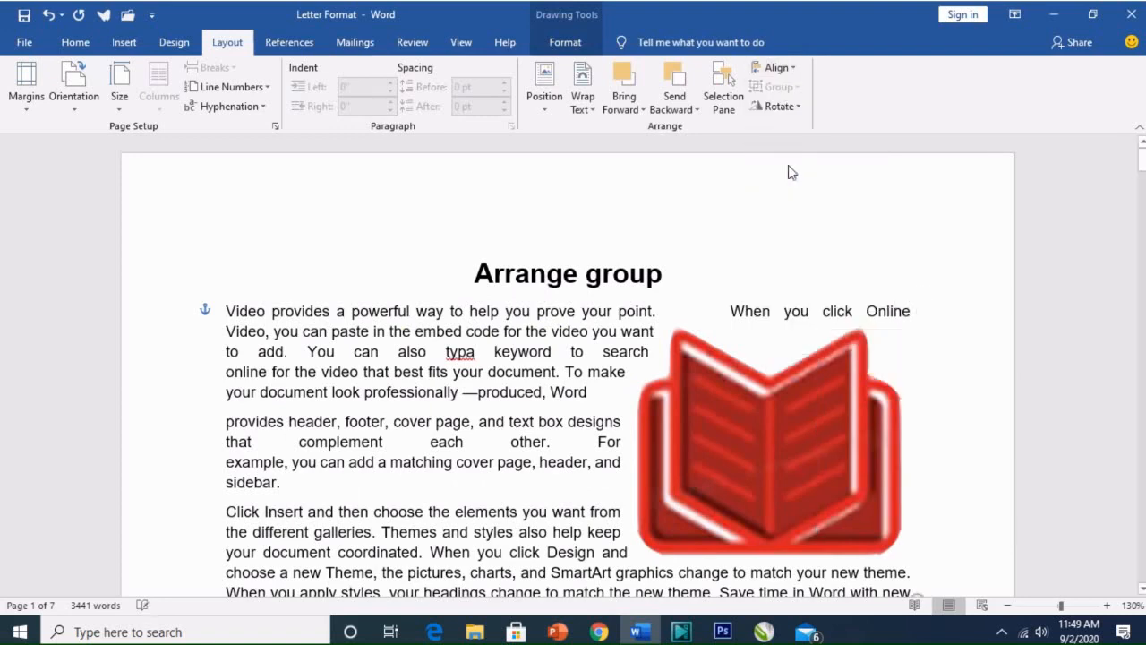
pyautogui.moveTo(1142, 162)
pyautogui.mouseDown()
pyautogui.moveTo(1142, 181)
pyautogui.moveTo(1143, 171)
pyautogui.mouseUp()
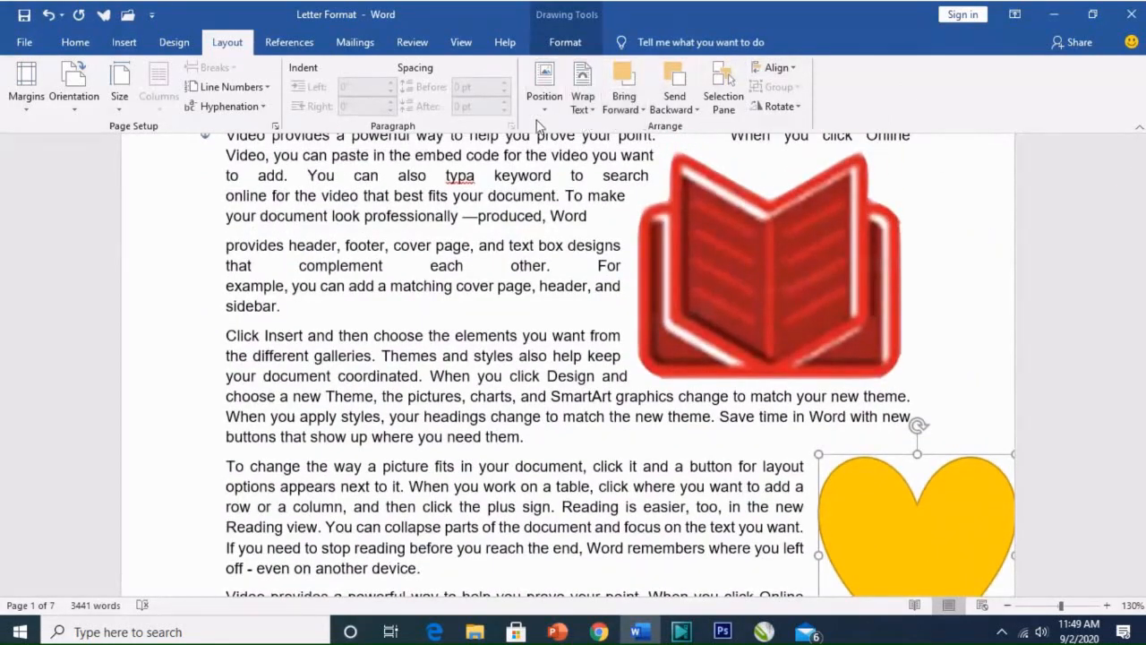
# Switch the heart's alignment reference to the margin and align it to the top
pyautogui.click(796, 74)
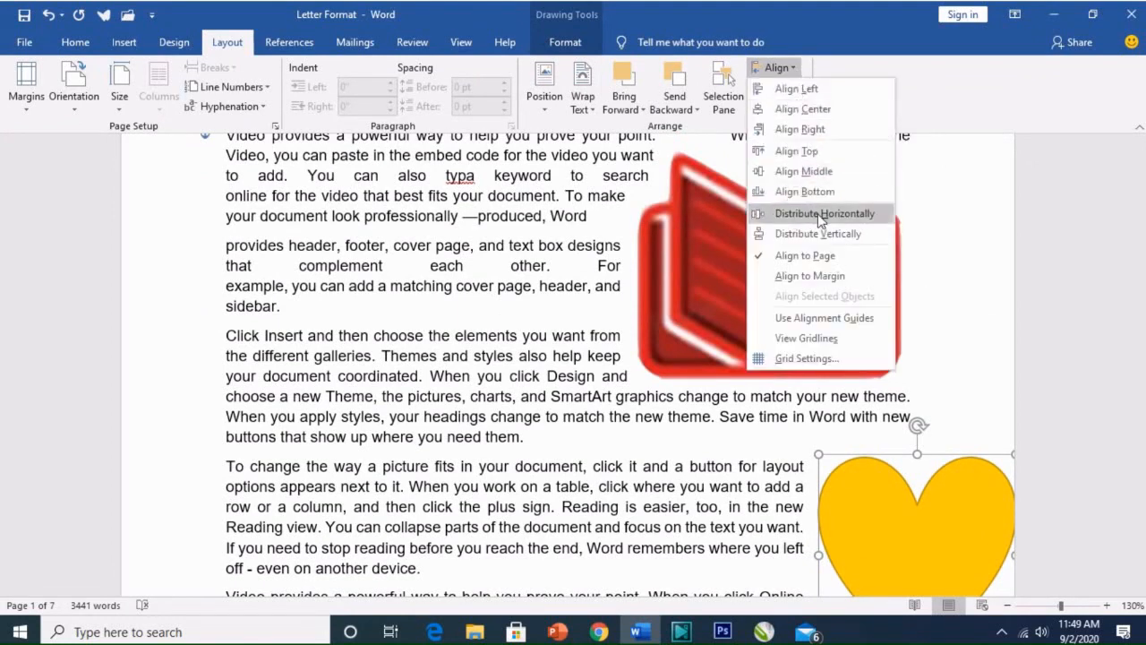
pyautogui.click(815, 277)
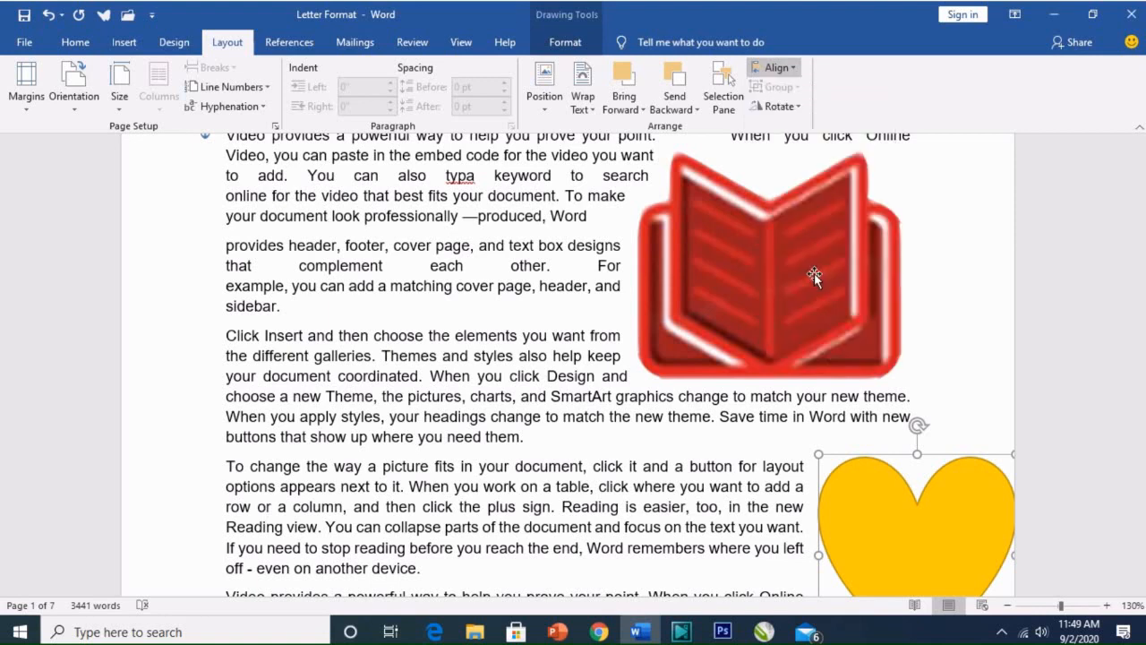
pyautogui.click(775, 68)
pyautogui.click(797, 150)
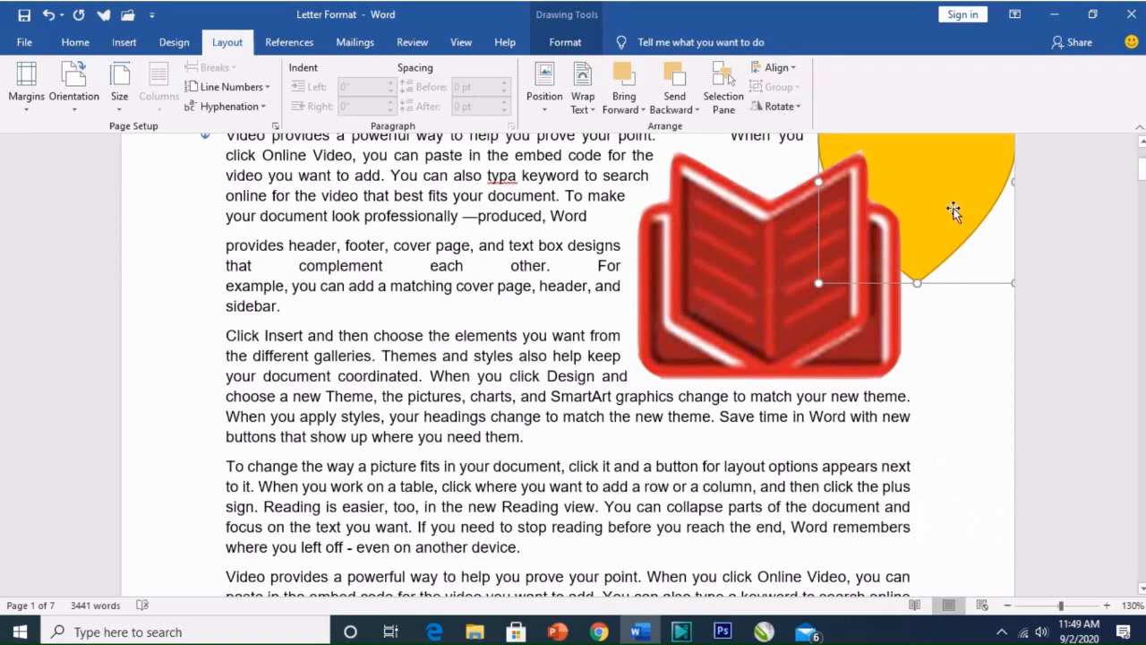
# Move the heart into the "Click Insert" paragraph, to the lower left of the book picture, and rotate it right 90°
pyautogui.moveTo(953, 210); pyautogui.dragTo(465, 454)
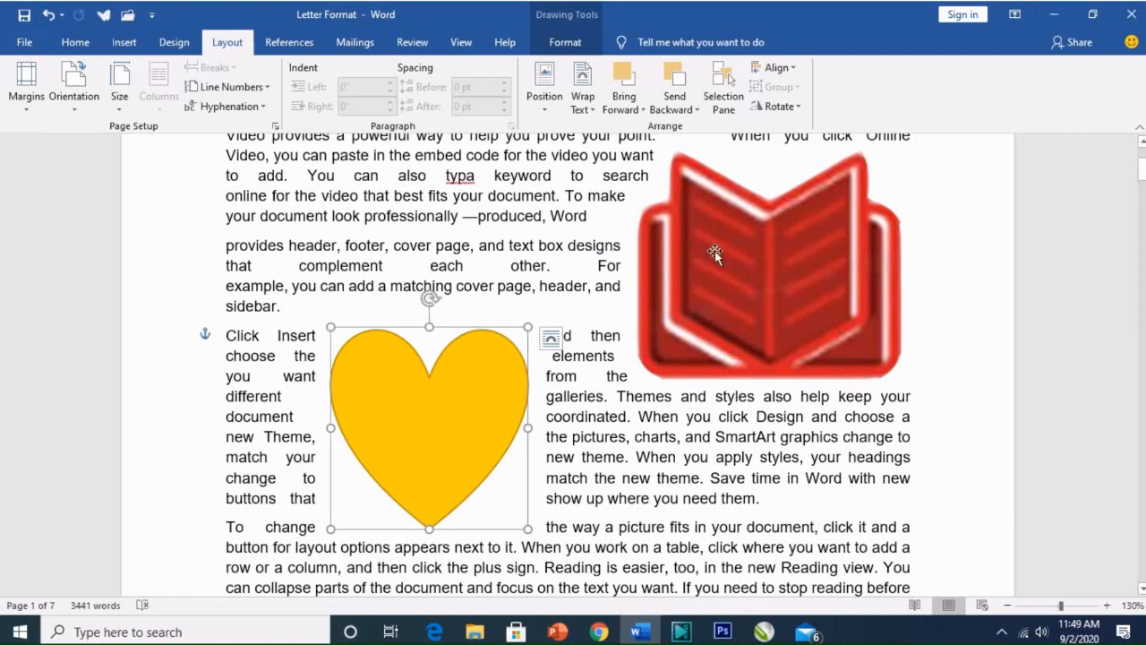
pyautogui.click(799, 109)
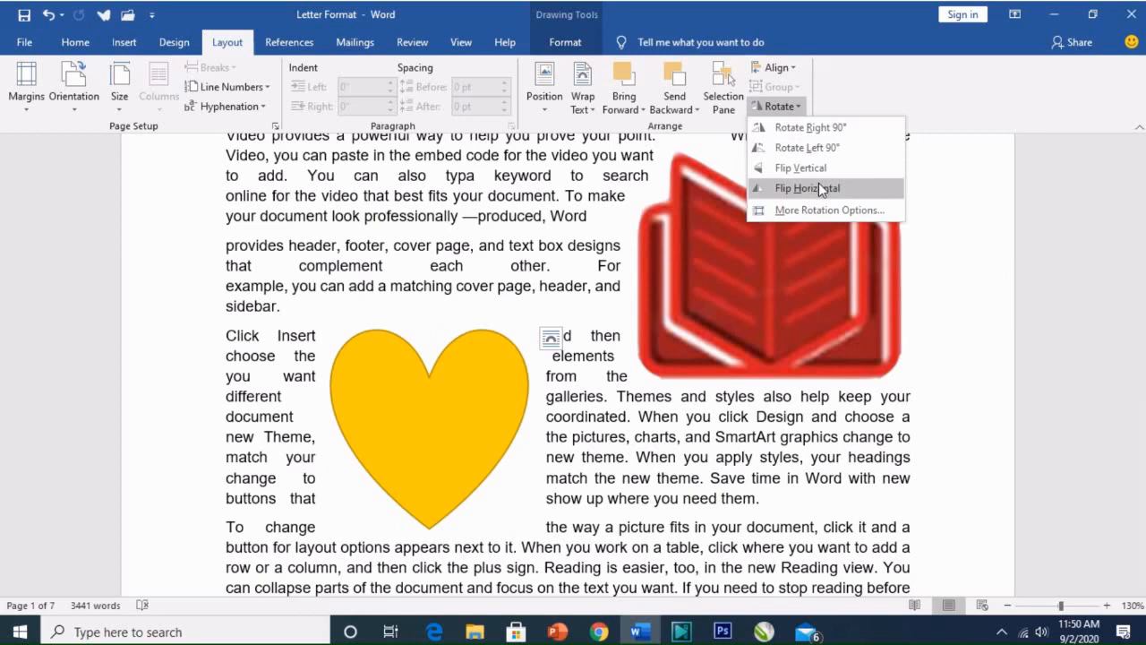
pyautogui.click(846, 128)
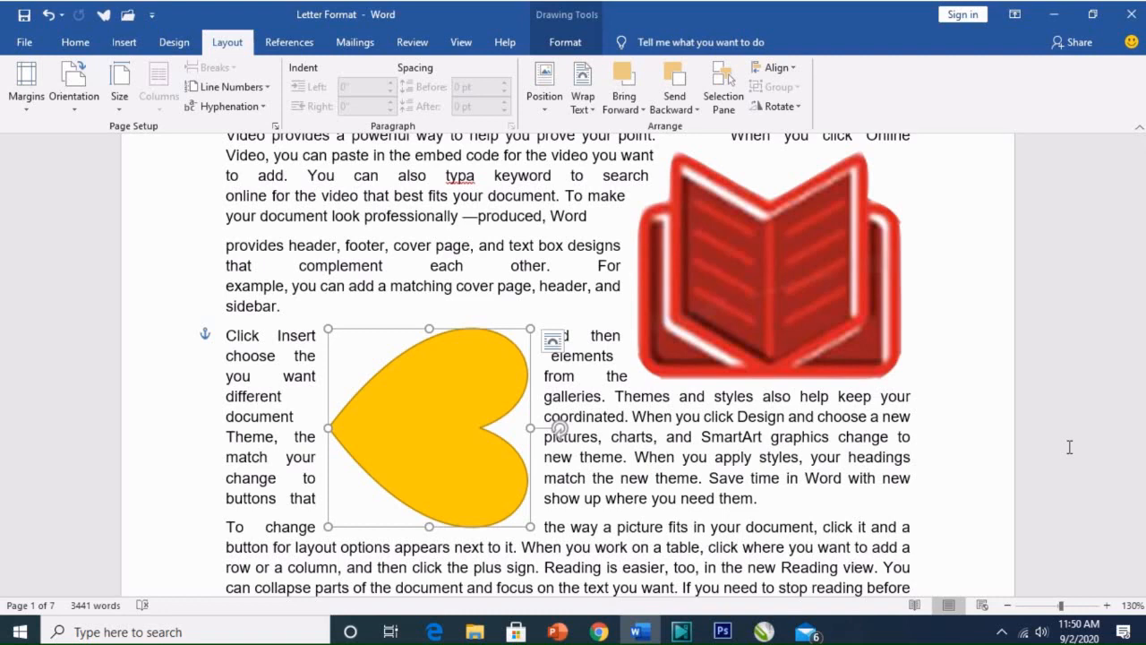
# Undo the heart's last rotation and move the book picture down and left so it overlaps the heart's right half
pyautogui.hotkey('ctrl', 'z')
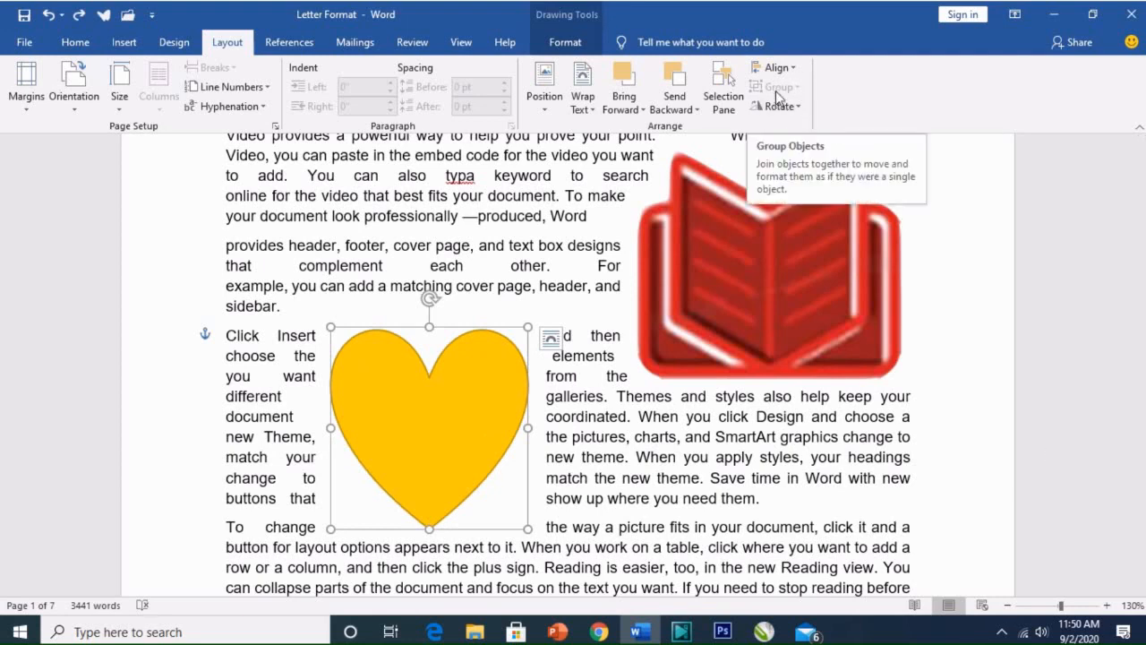
pyautogui.click(727, 293)
pyautogui.moveTo(726, 292); pyautogui.dragTo(554, 427)
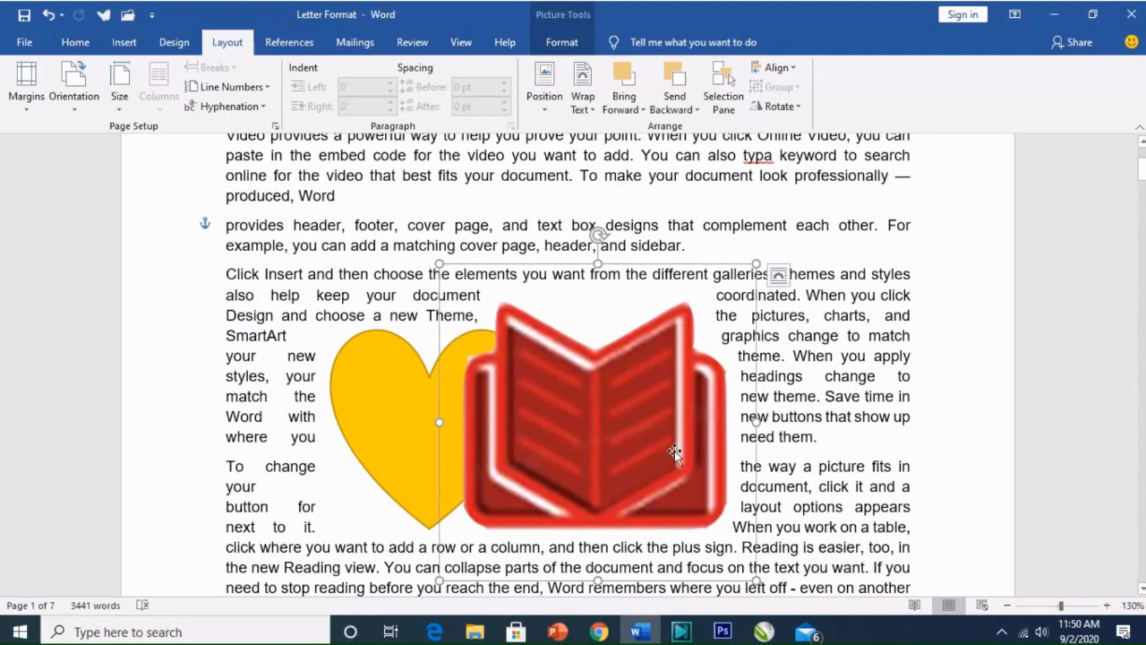
pyautogui.moveTo(523, 409); pyautogui.dragTo(489, 417)
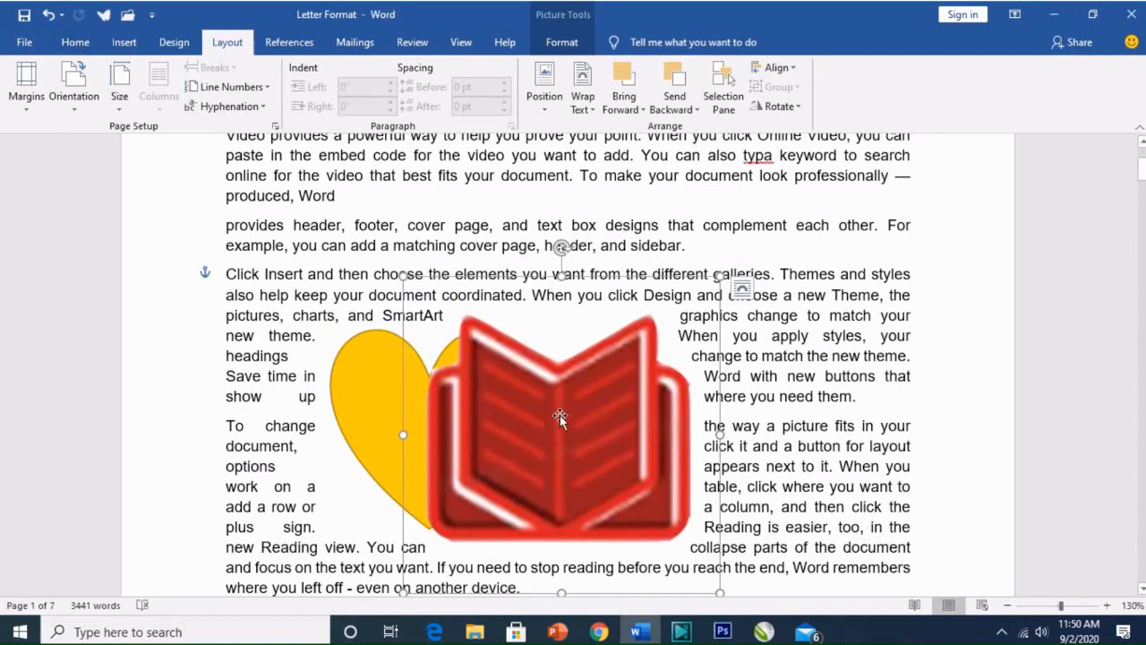
pyautogui.moveTo(559, 415); pyautogui.dragTo(552, 403)
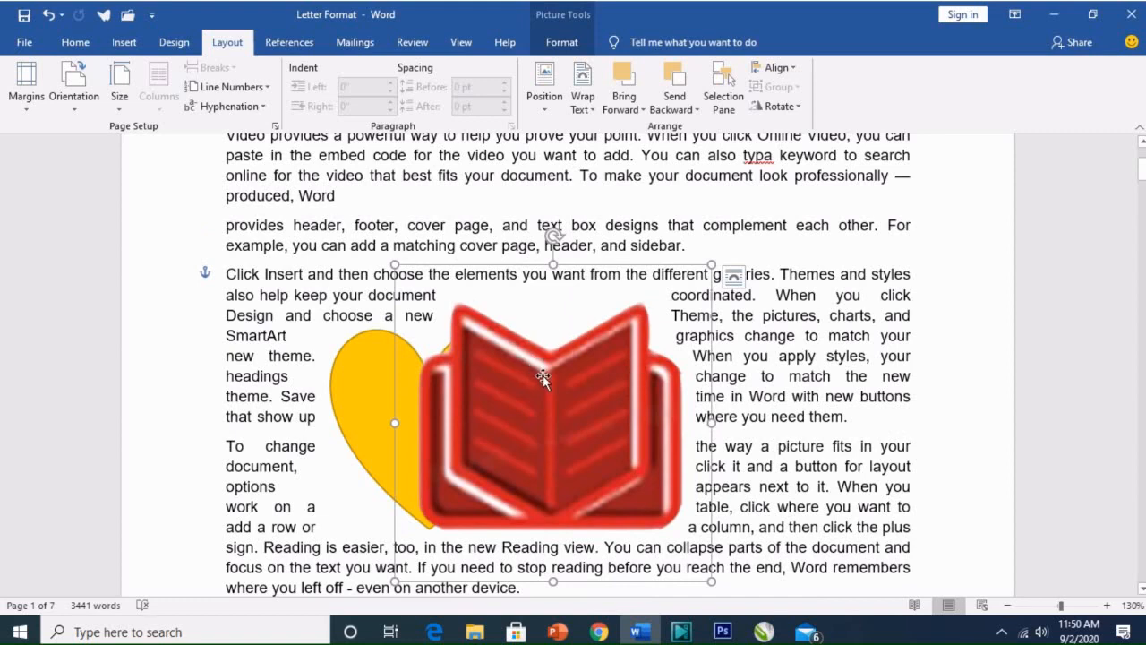
# Group the heart with the book picture and move the group slightly upward
pyautogui.keyDown('shift'); pyautogui.click(358, 391); pyautogui.keyUp('shift')
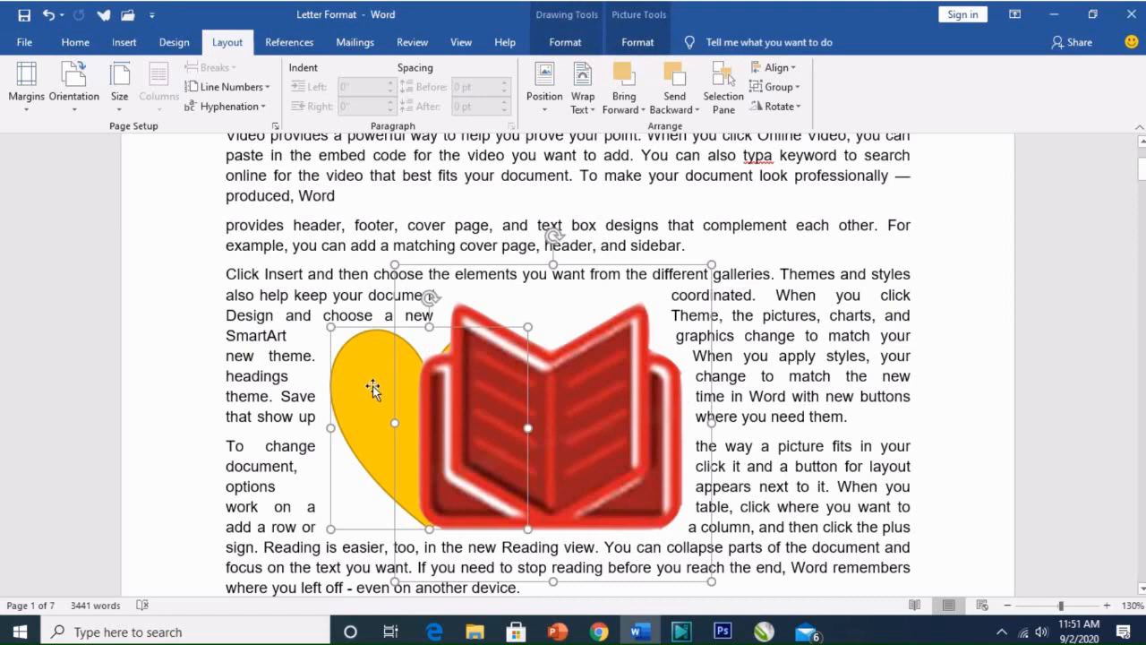
pyautogui.rightClick(373, 386)
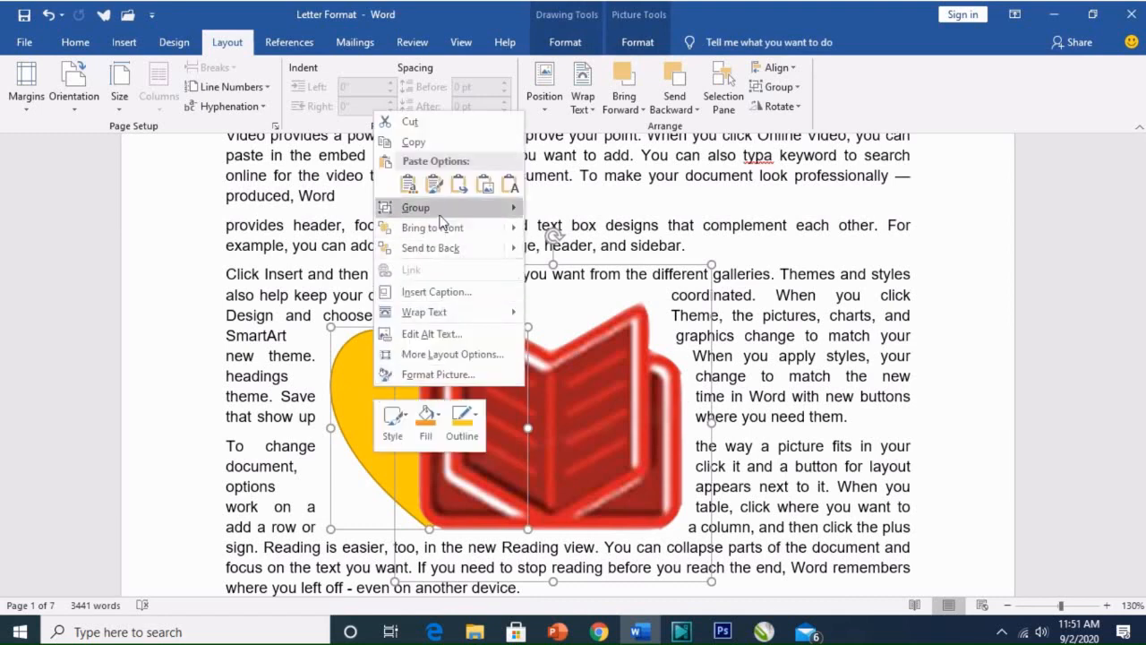
pyautogui.moveTo(439, 216)
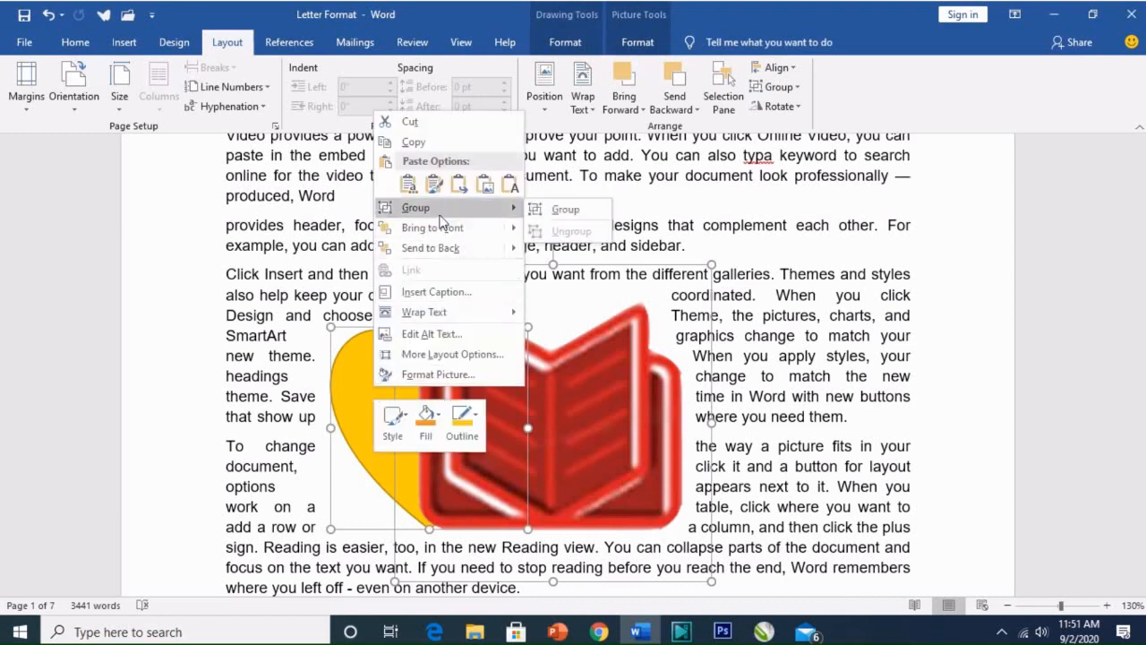
pyautogui.click(781, 90)
pyautogui.click(781, 90)
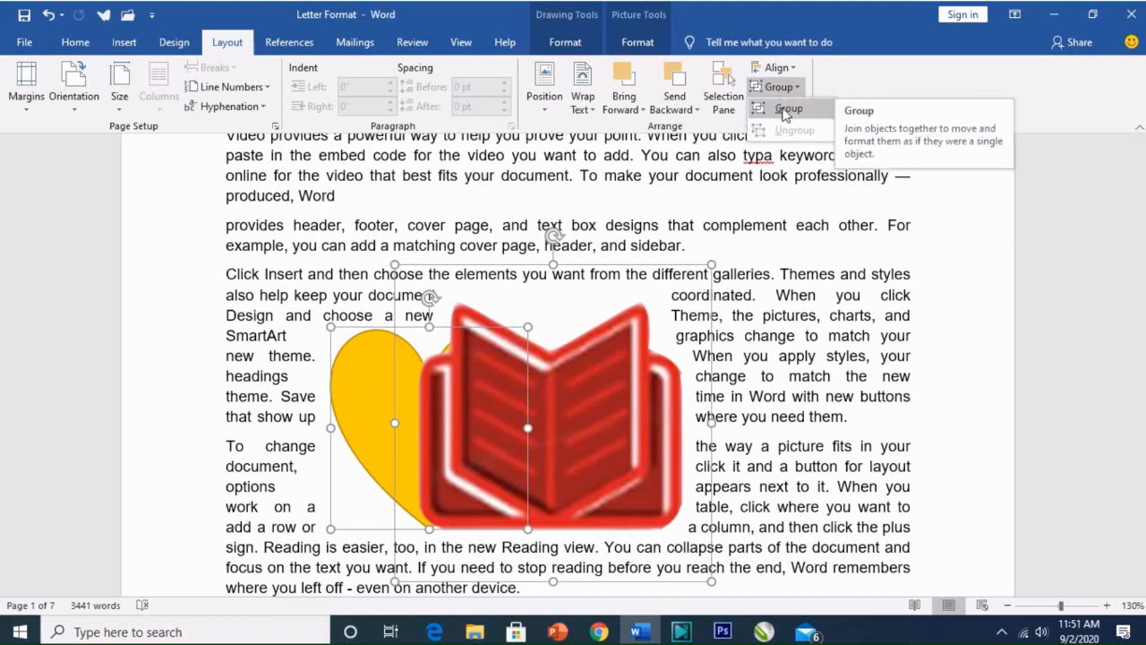
pyautogui.click(786, 109)
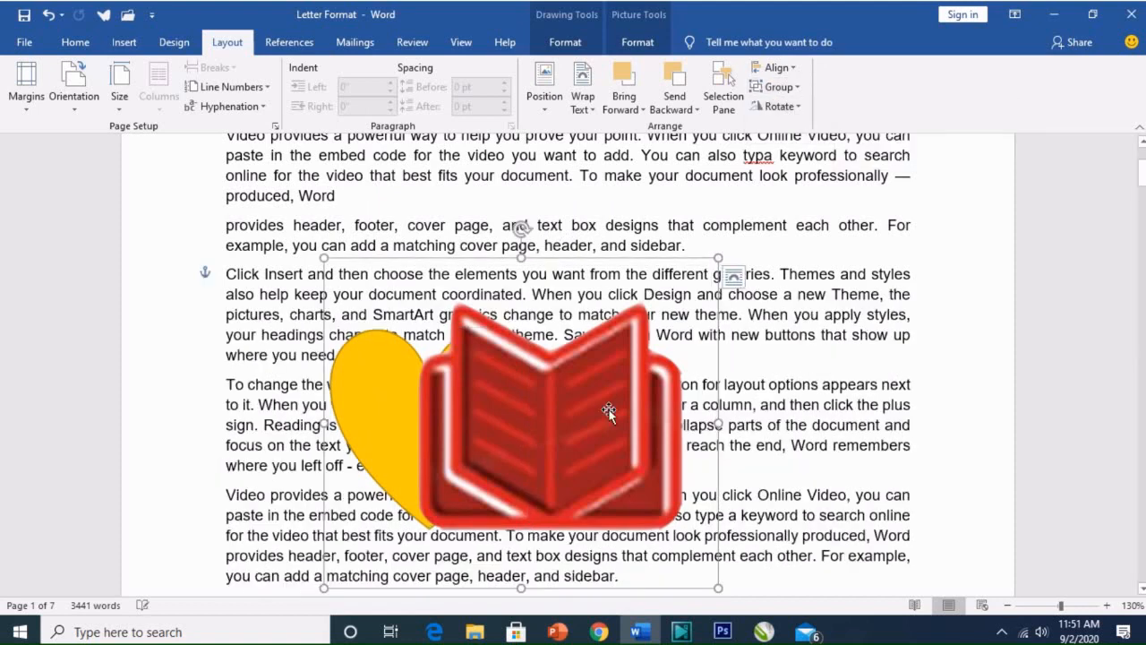
pyautogui.moveTo(609, 413); pyautogui.dragTo(537, 406)
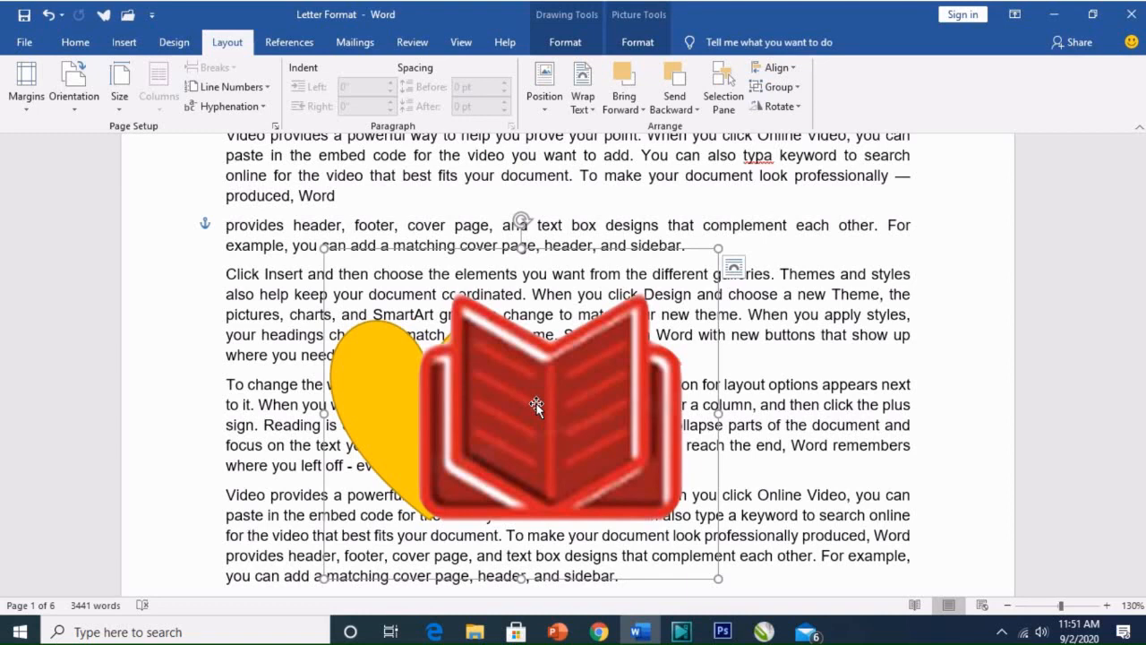
# Ungroup the heart and the book picture, and deselect both objects
pyautogui.rightClick(535, 403)
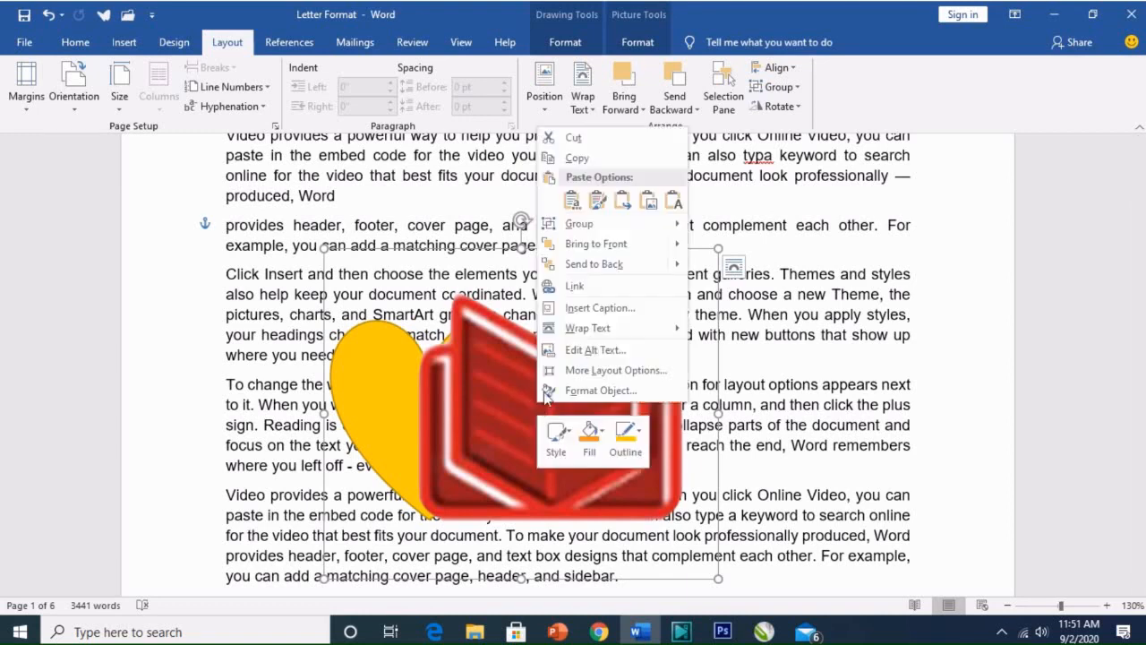
pyautogui.moveTo(600, 230)
pyautogui.click(795, 89)
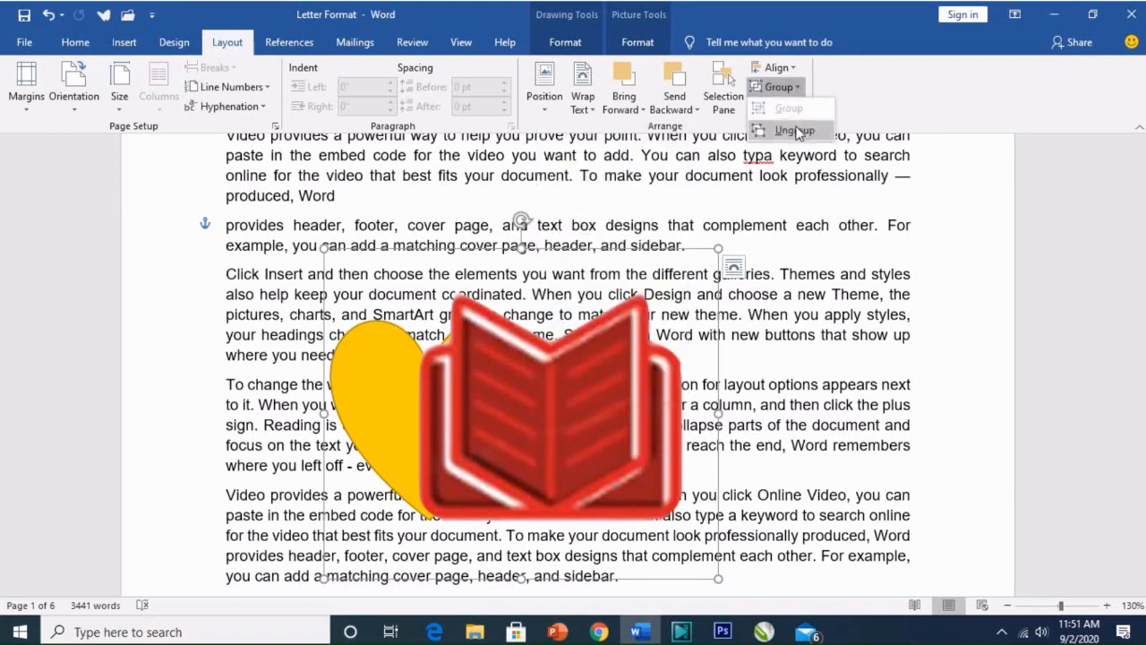
pyautogui.click(794, 130)
pyautogui.click(767, 297)
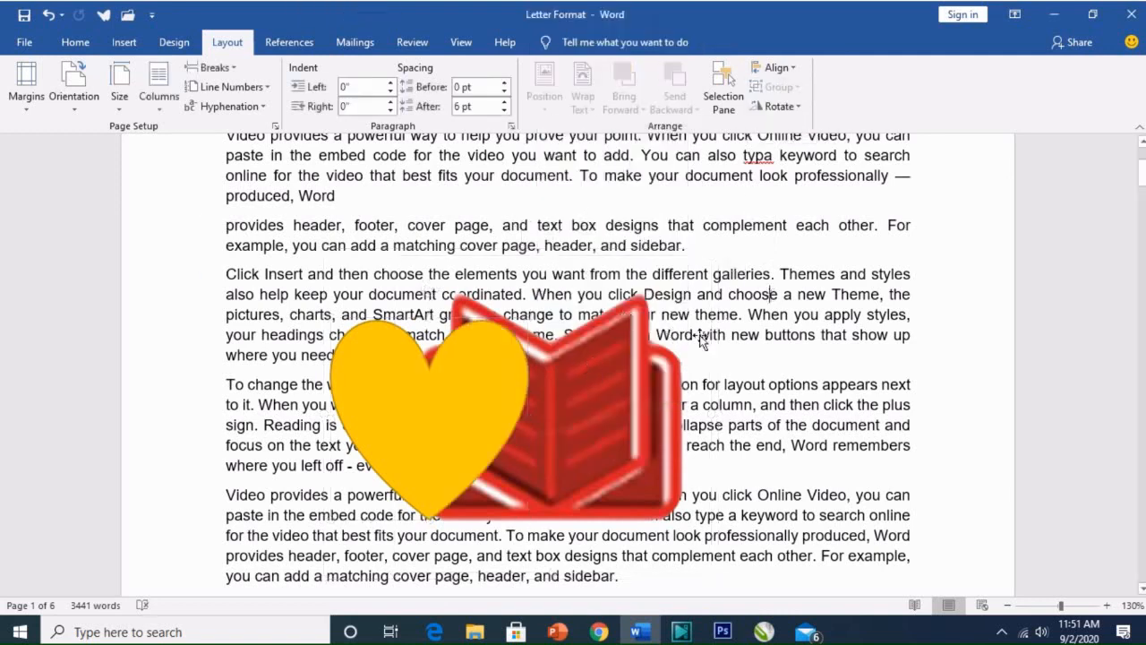
# Separate the two objects by moving the book picture up to the right and the heart up to the left text margin
pyautogui.moveTo(607, 380); pyautogui.dragTo(785, 318)
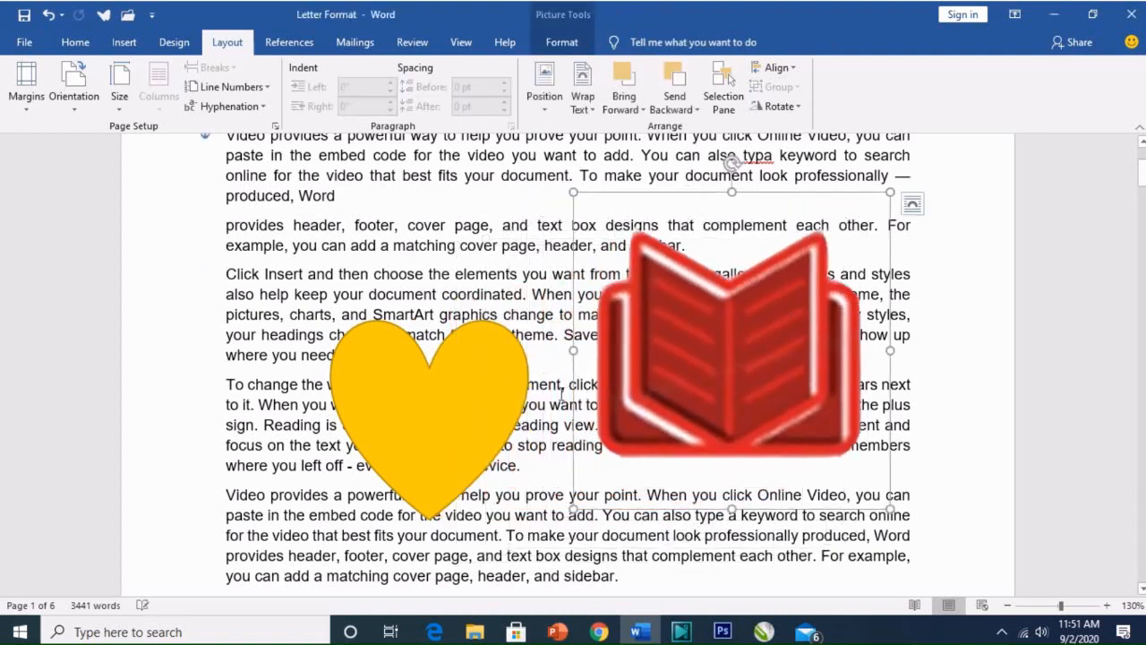
pyautogui.moveTo(466, 404)
pyautogui.mouseDown()
pyautogui.moveTo(342, 297)
pyautogui.moveTo(348, 273)
pyautogui.mouseUp()
pyautogui.click(484, 428)
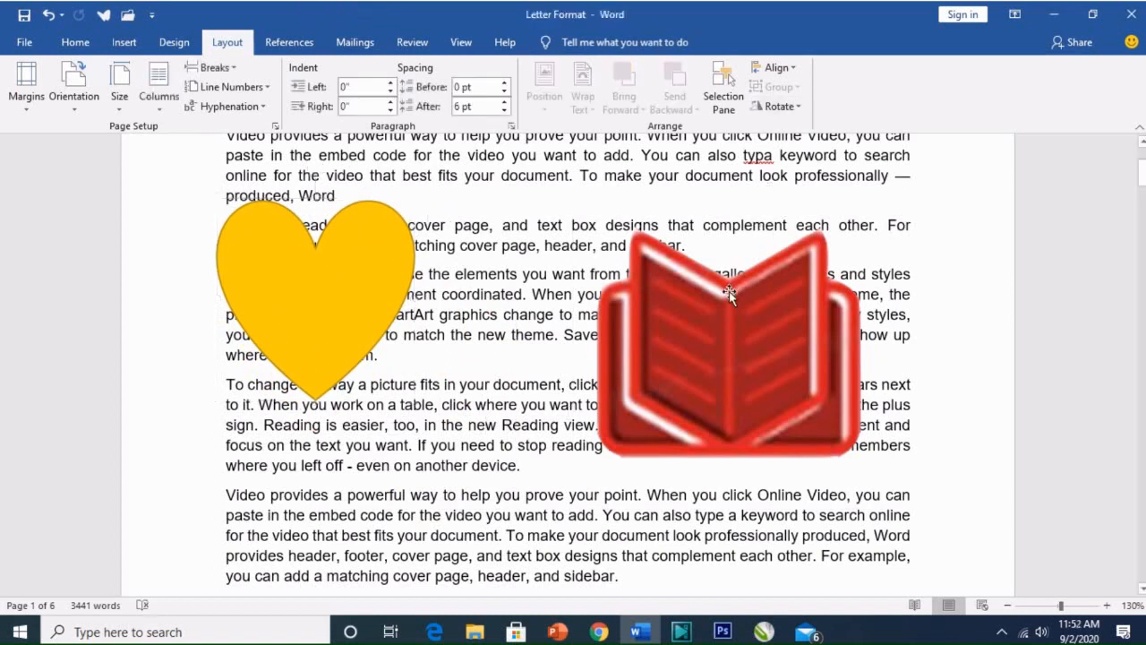
# Move the heart over the left part of the book picture and group the two objects
pyautogui.click(372, 307)
pyautogui.moveTo(371, 307); pyautogui.dragTo(673, 349)
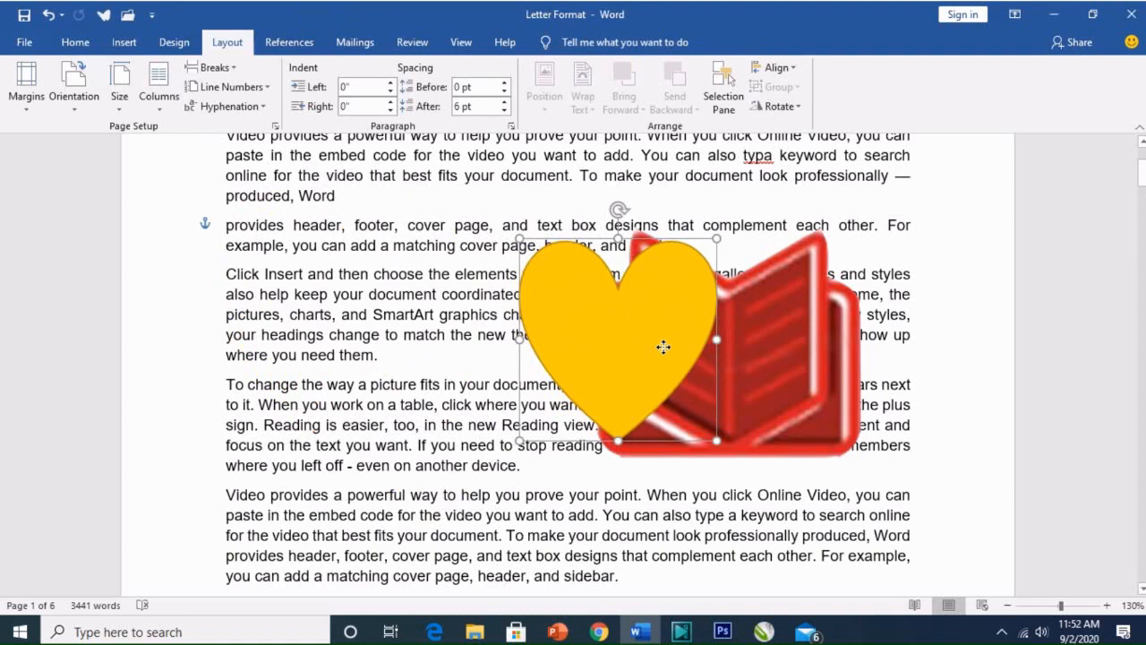
pyautogui.keyDown('ctrl'); pyautogui.click(780, 355); pyautogui.keyUp('ctrl')
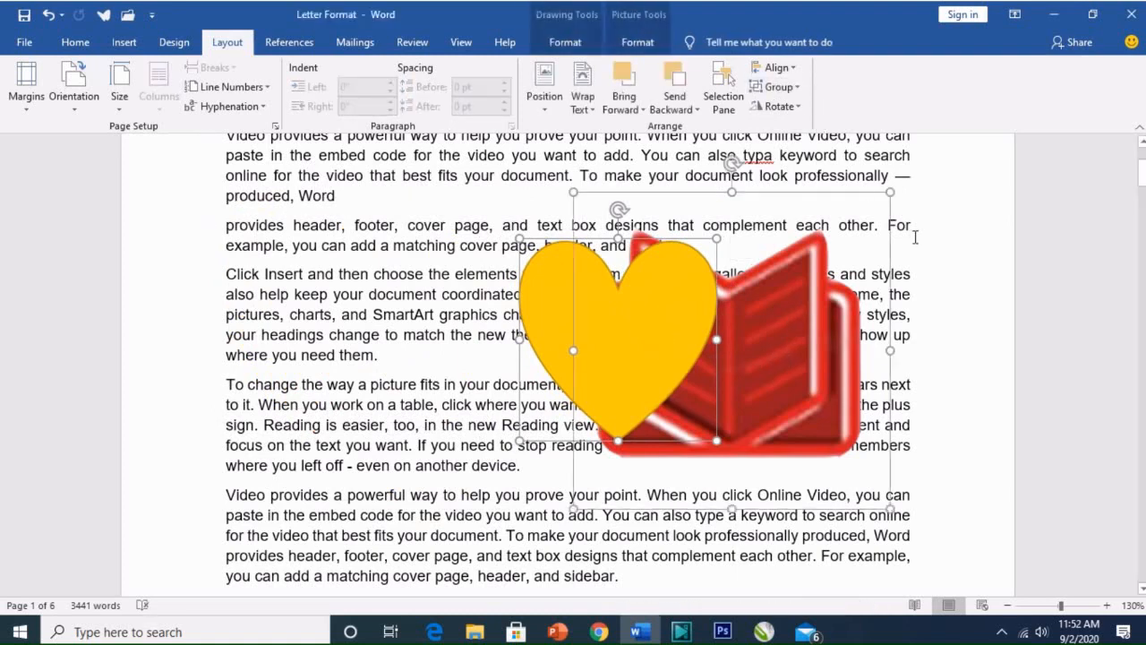
pyautogui.press('alt')
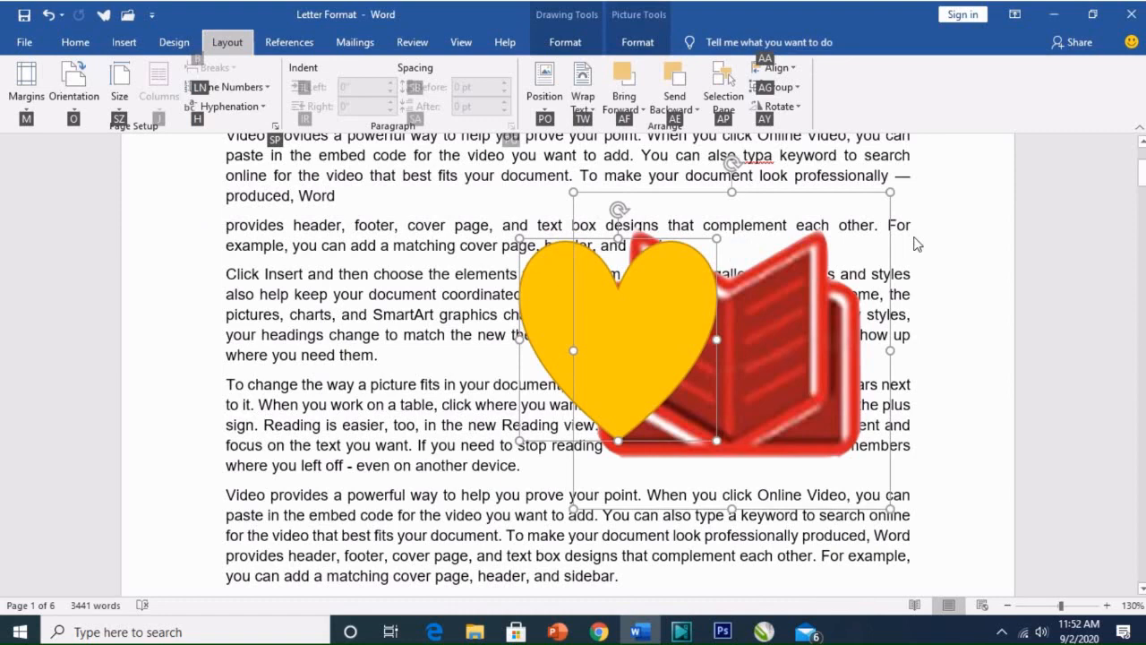
pyautogui.press('a')
pyautogui.press('g')
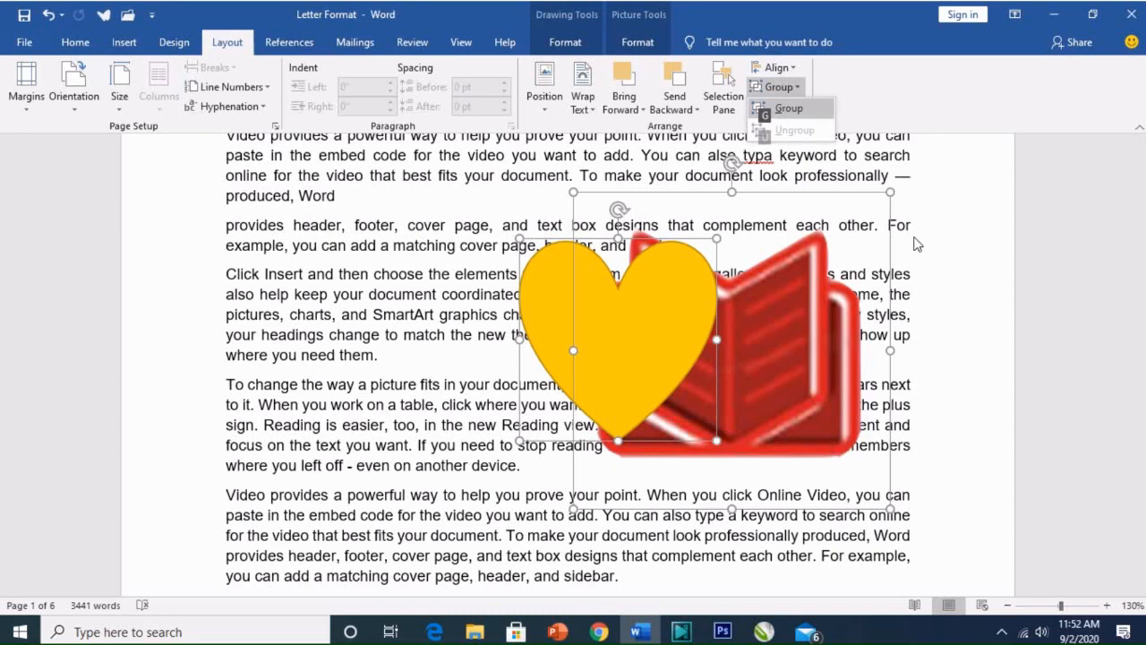
pyautogui.press('g')
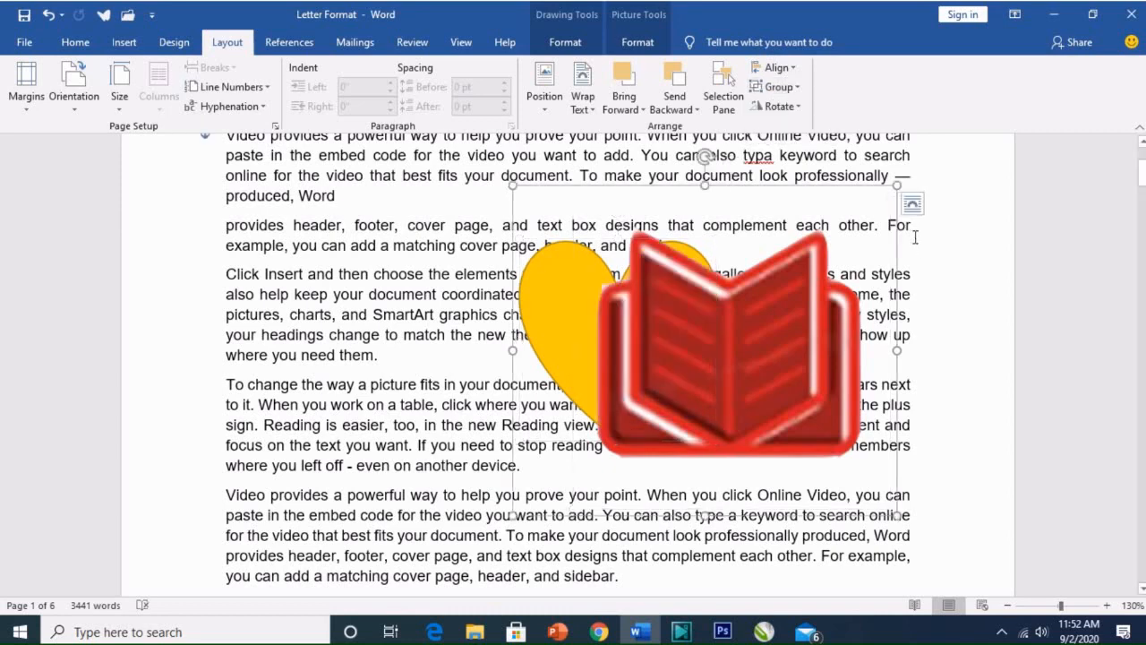